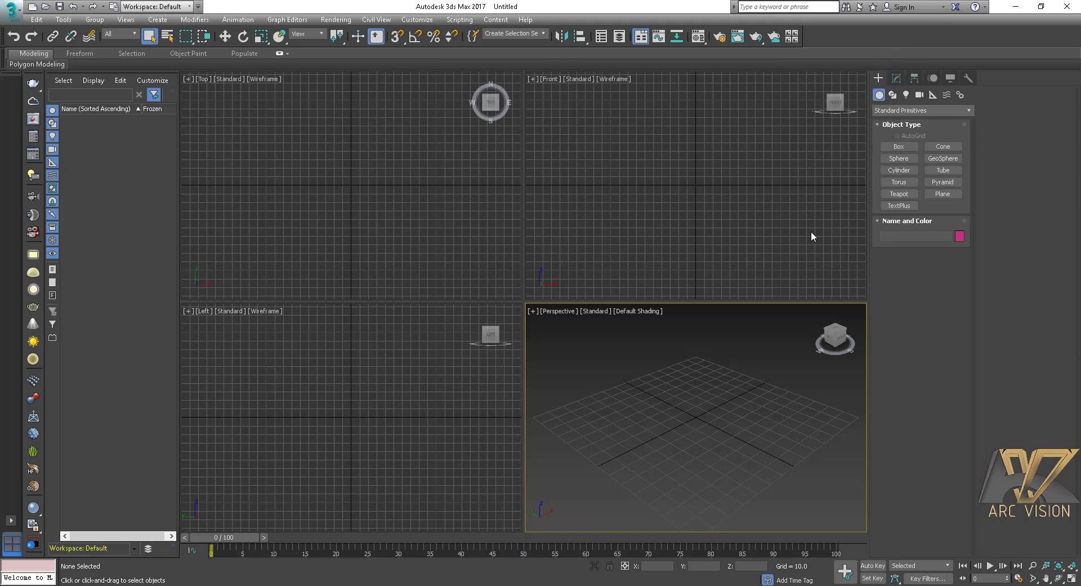
Create a teapot of about 20 units radius at the grid origin in the Top viewport and deselect it.
left_click(900, 194)
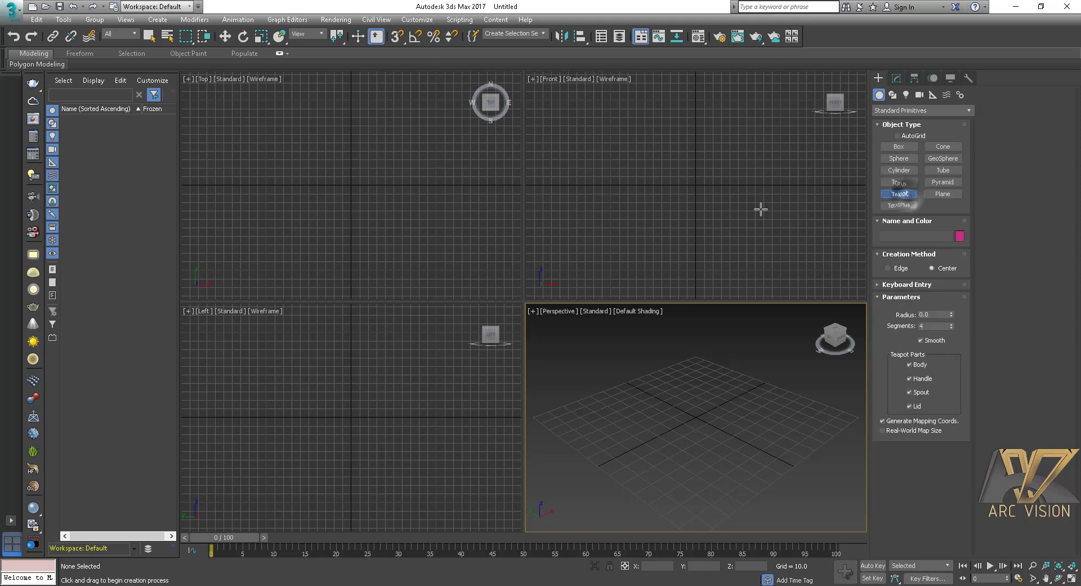
left_click_drag(352, 185, 367, 193)
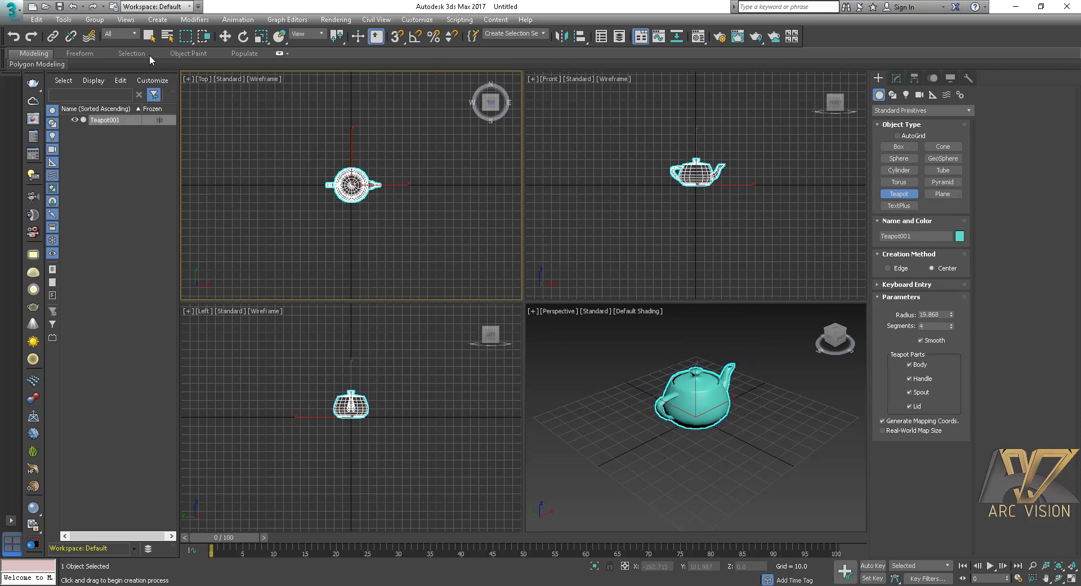
left_click(150, 36)
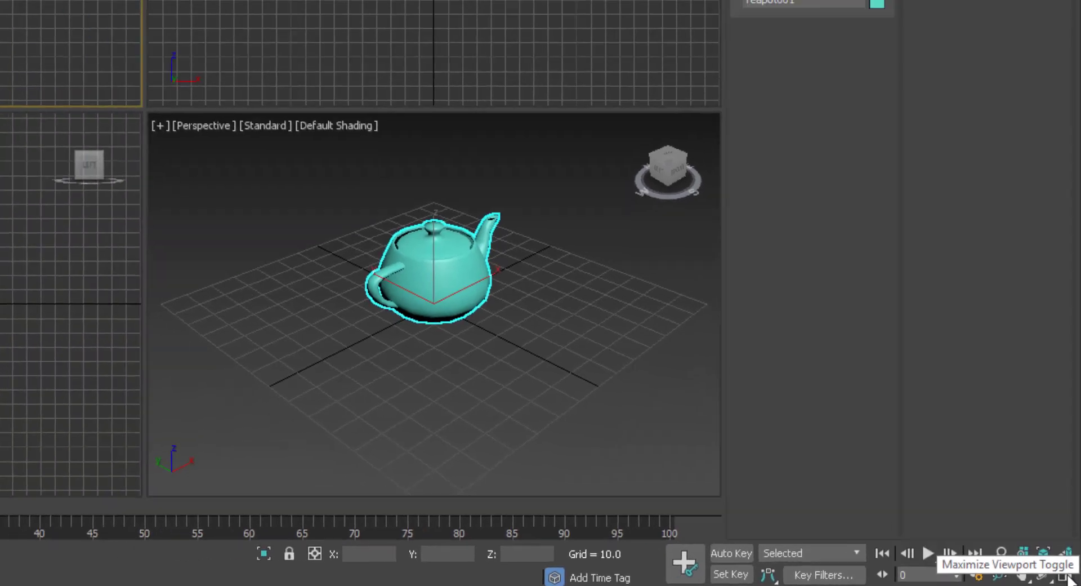
left_click(1059, 573)
left_click(586, 371)
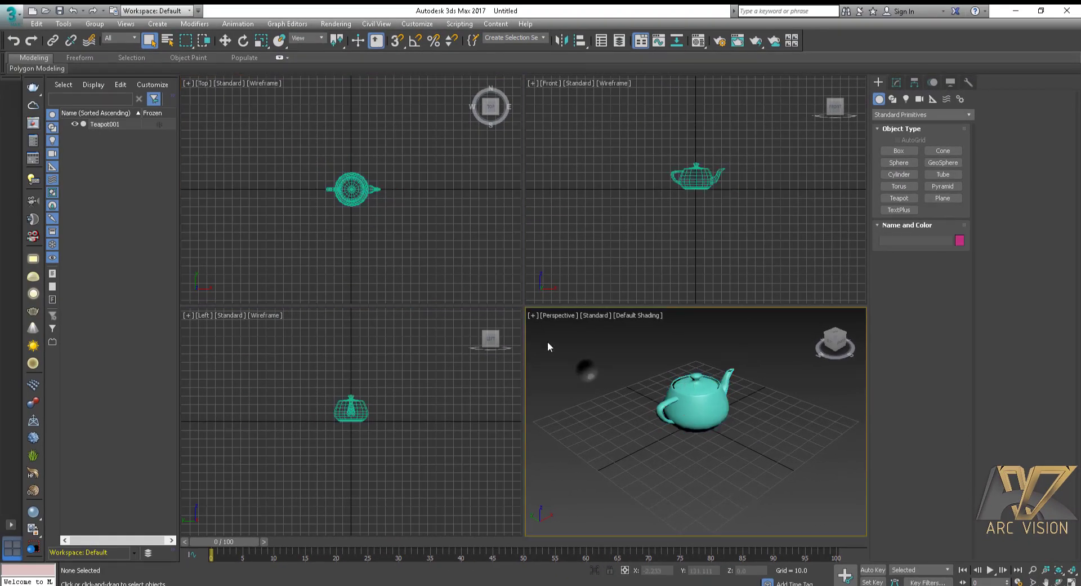
Switch the active viewport among Top, Front, Perspective and Left, finishing with Top active.
left_click(462, 251)
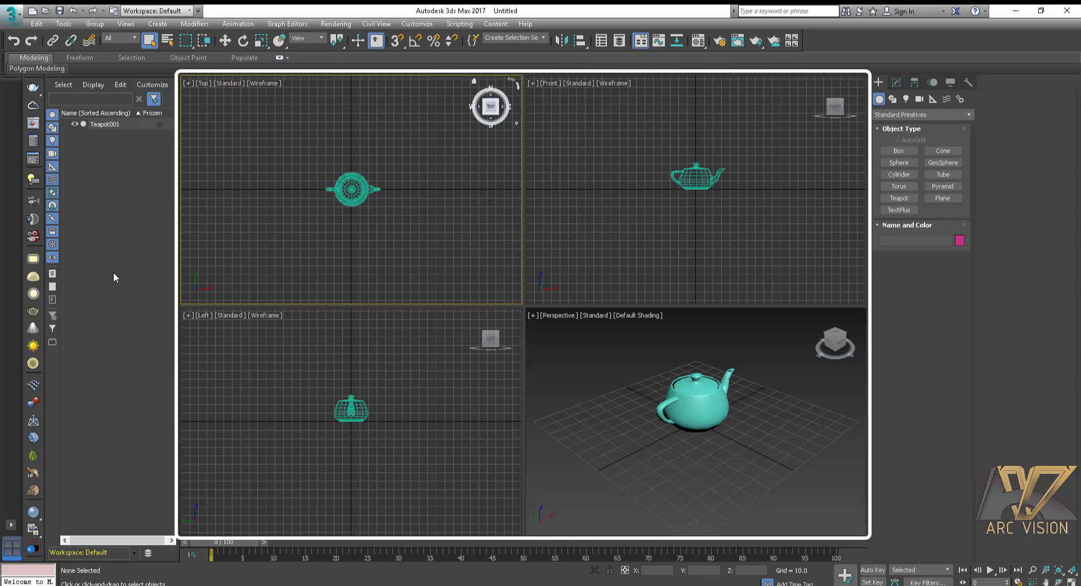
left_click(620, 266)
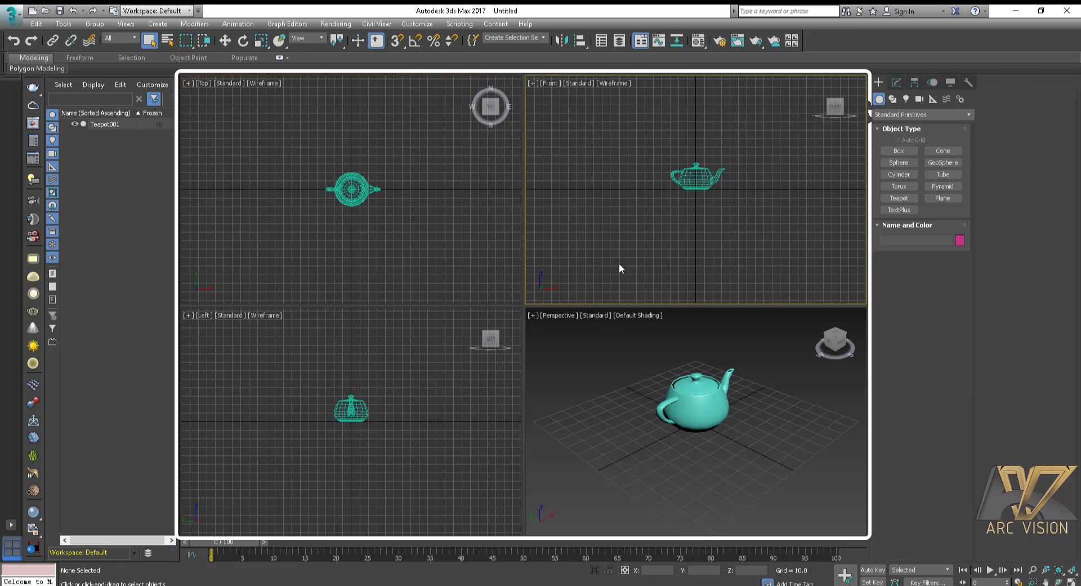
left_click(599, 363)
left_click(583, 175)
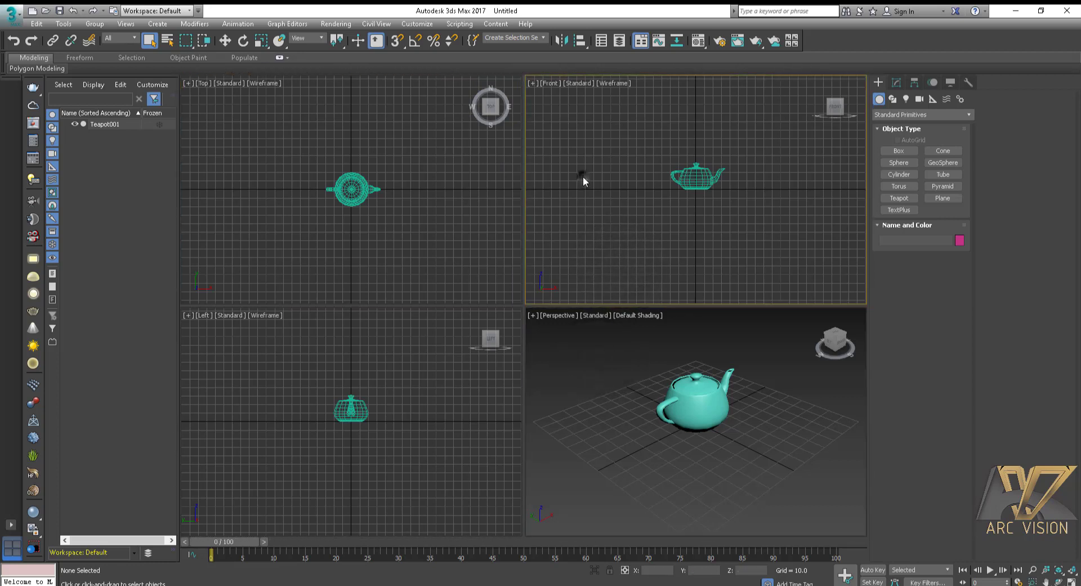
left_click(428, 184)
left_click(384, 336)
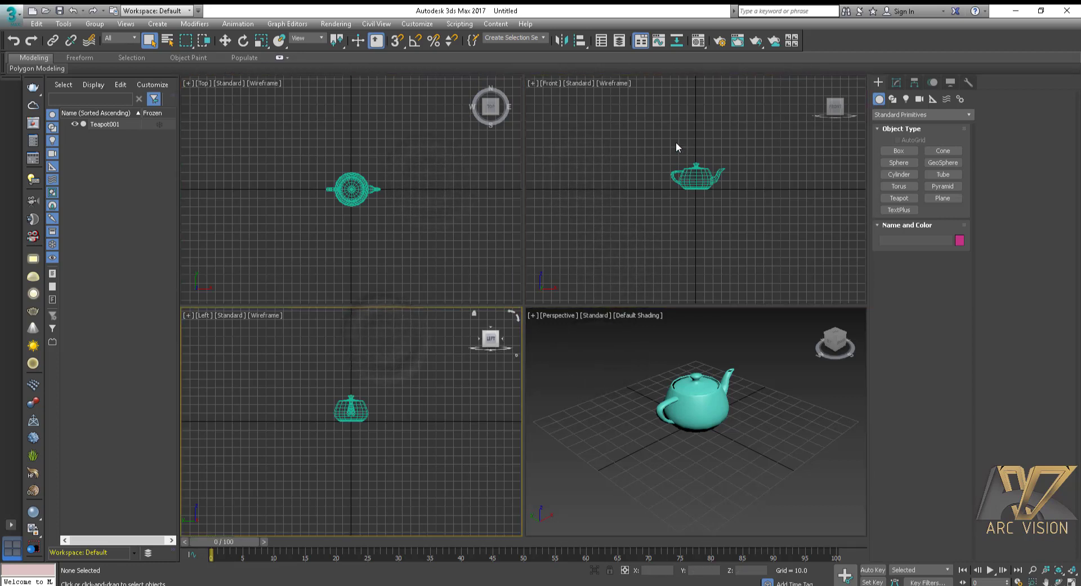
left_click(462, 253)
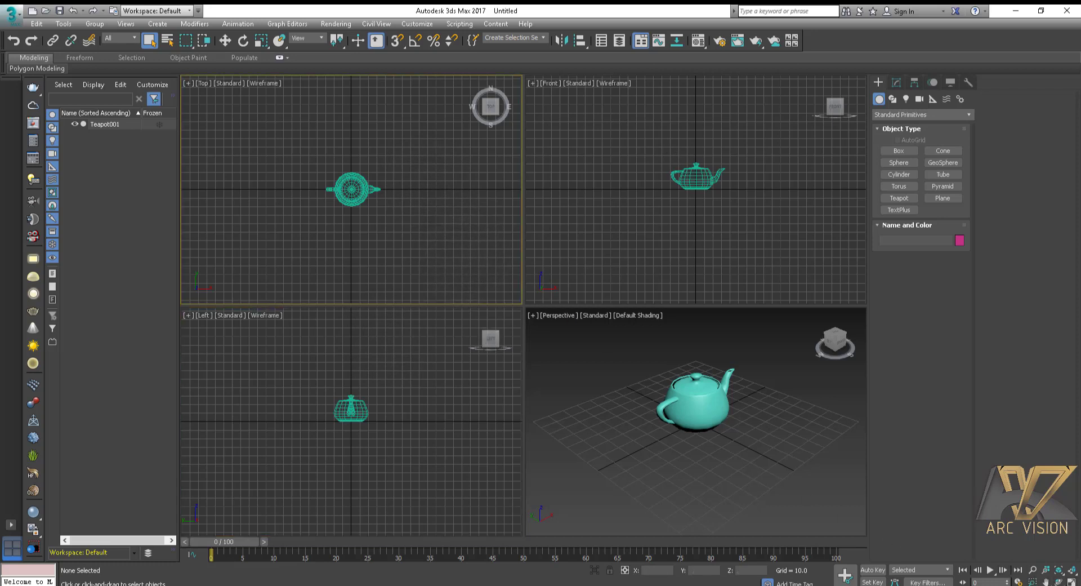
Maximize the Top viewport to view the teapot from above, and restore the four-viewport layout.
left_click(1072, 570)
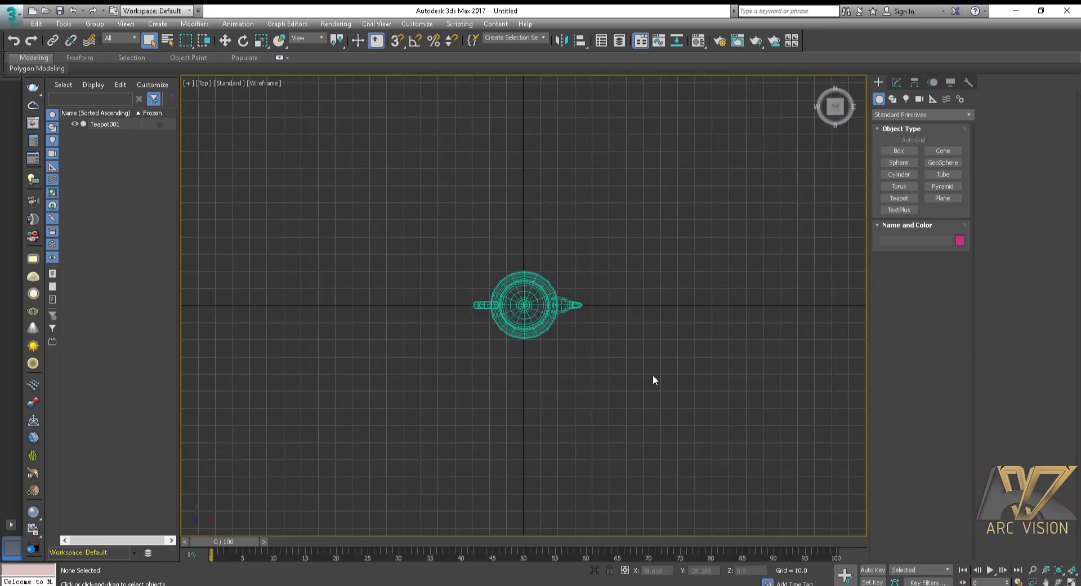
middle_click_drag(614, 370, 603, 339)
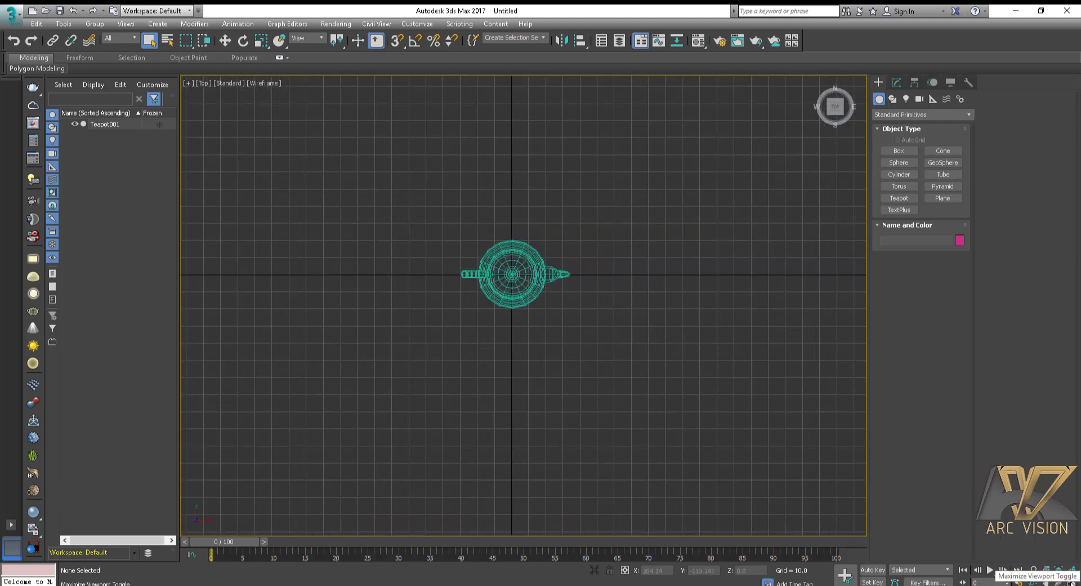
left_click(1071, 582)
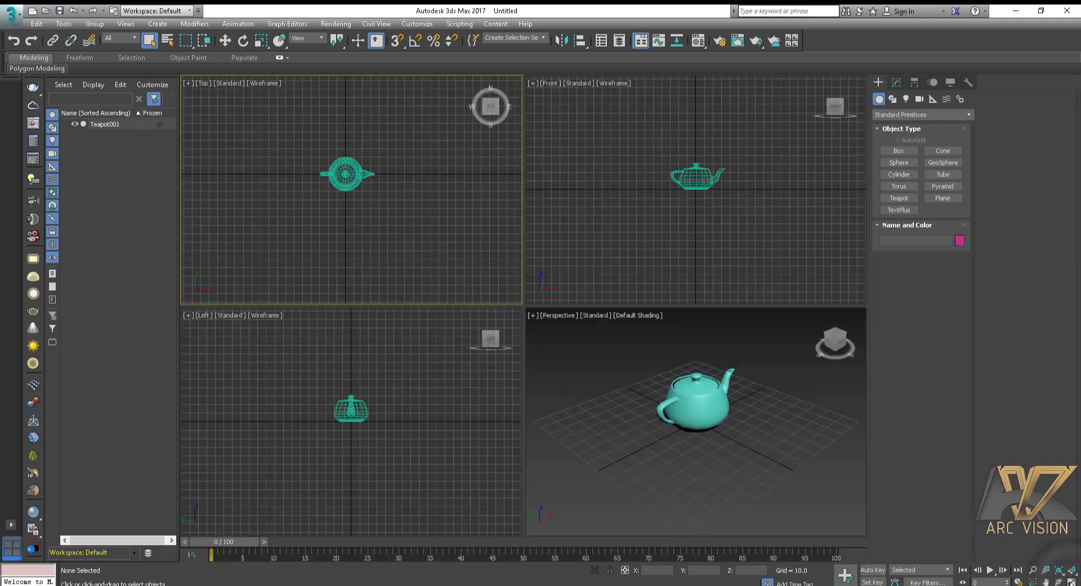
View the teapot in the maximized Front viewport, and return to the four-viewport layout with the teapot enlarged in Front.
left_click(602, 229)
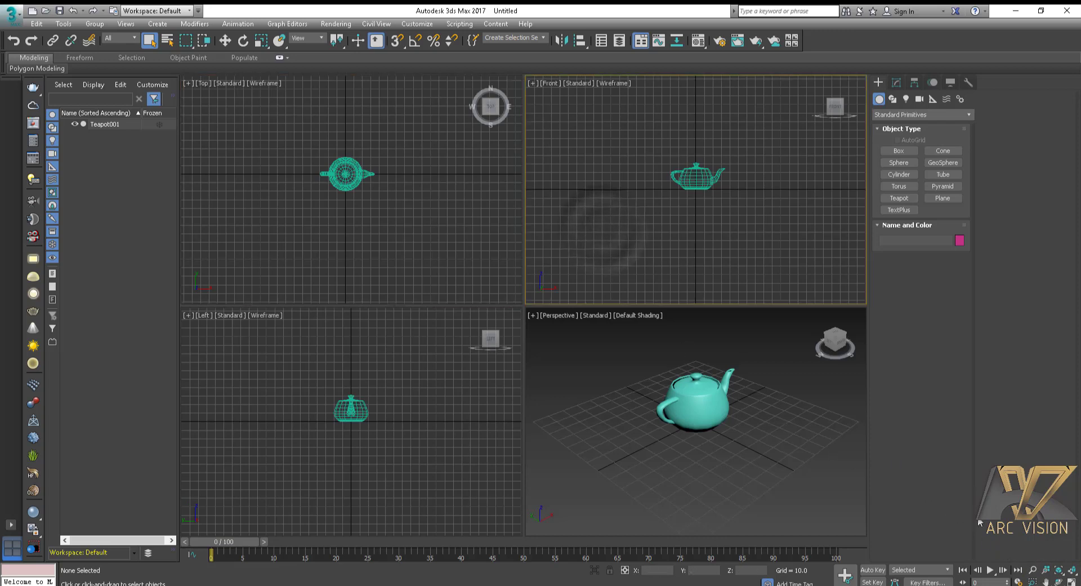
left_click(1071, 582)
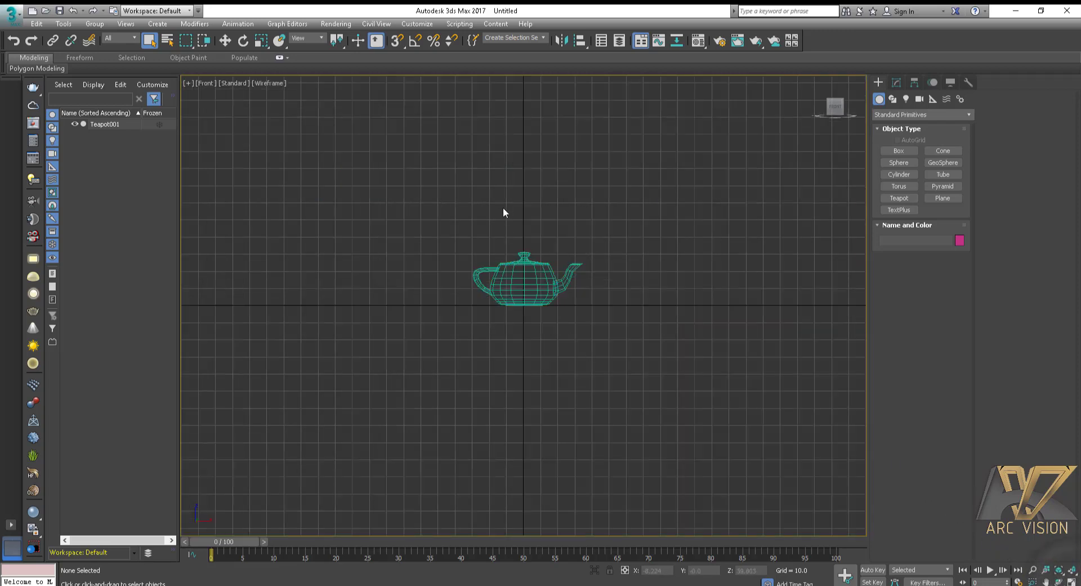
middle_click_drag(490, 214, 401, 291)
scroll(433, 247, "down", 4)
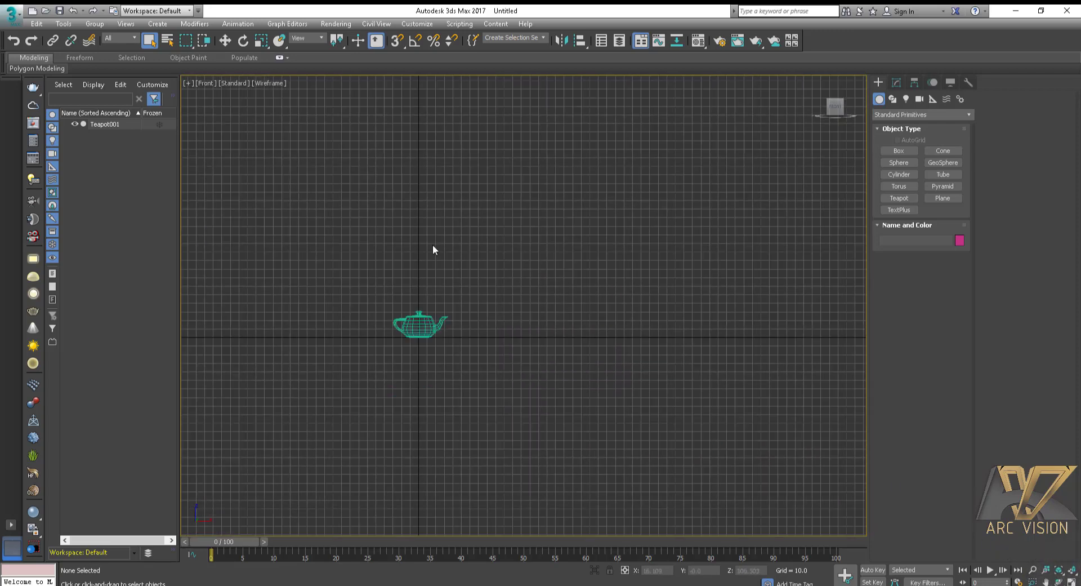
left_click(1071, 582)
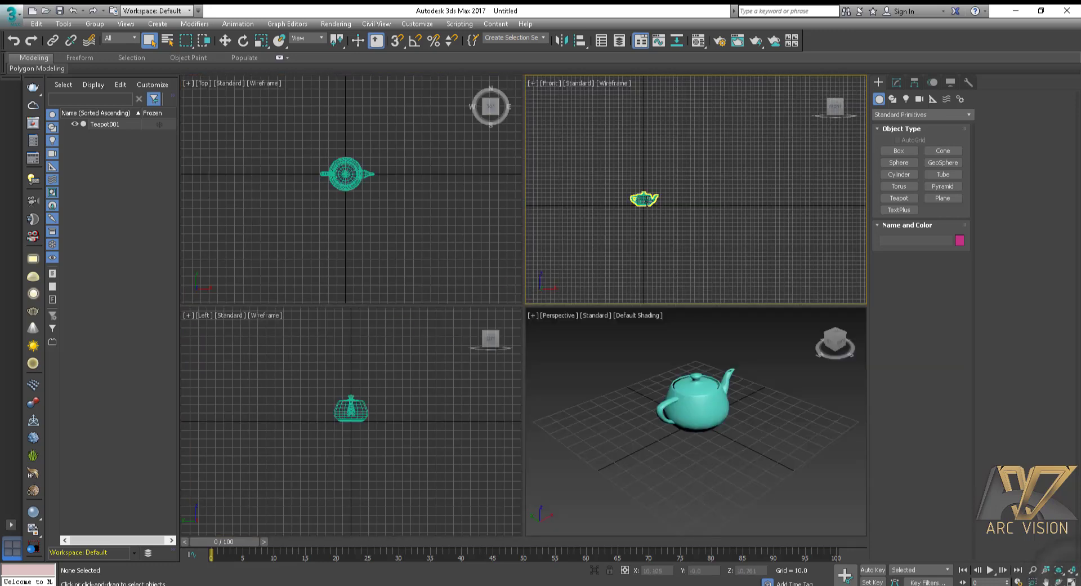
scroll(650, 223, "up", 6)
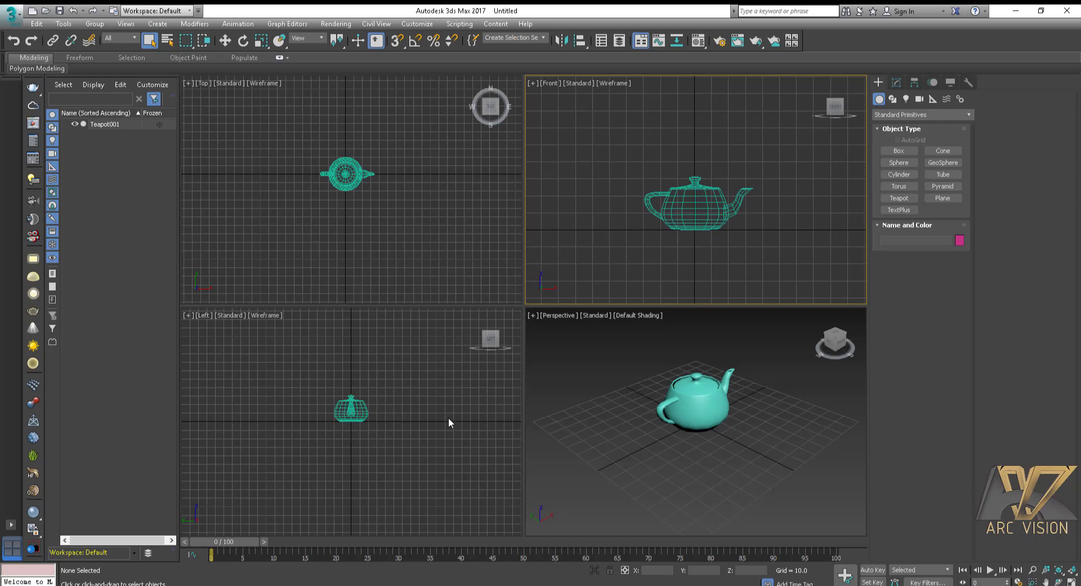
Maximize the Left viewport to view the teapot from the side, and restore the four-viewport layout.
key("alt+w")
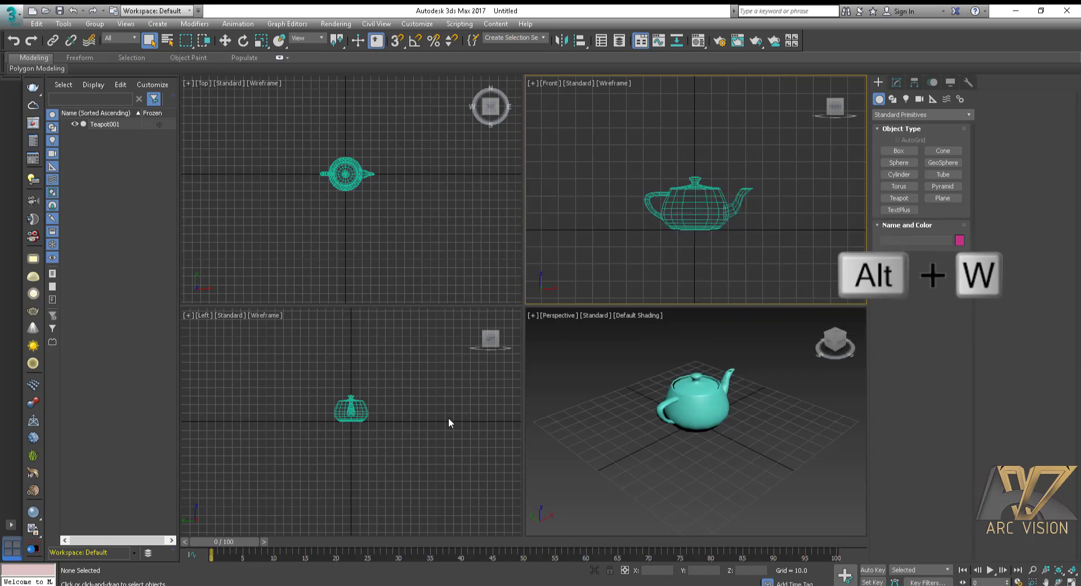
left_click(397, 370)
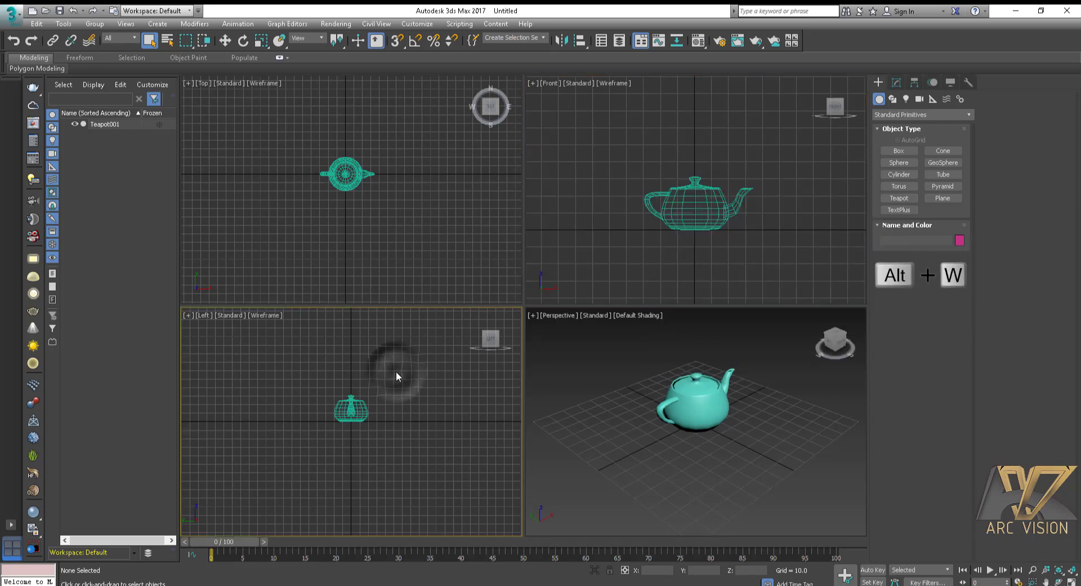
key("alt+w")
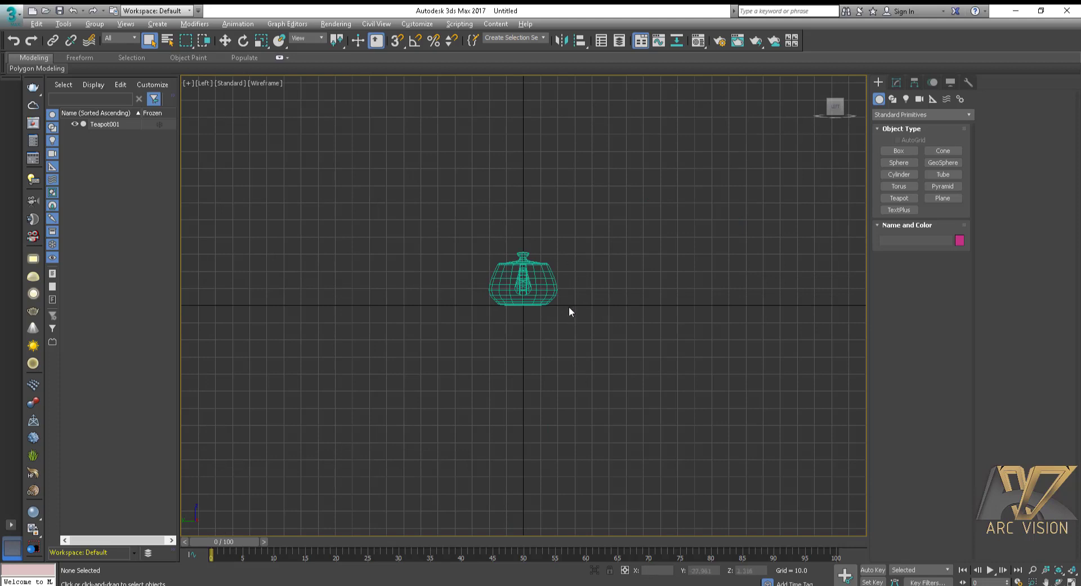
key("alt+w")
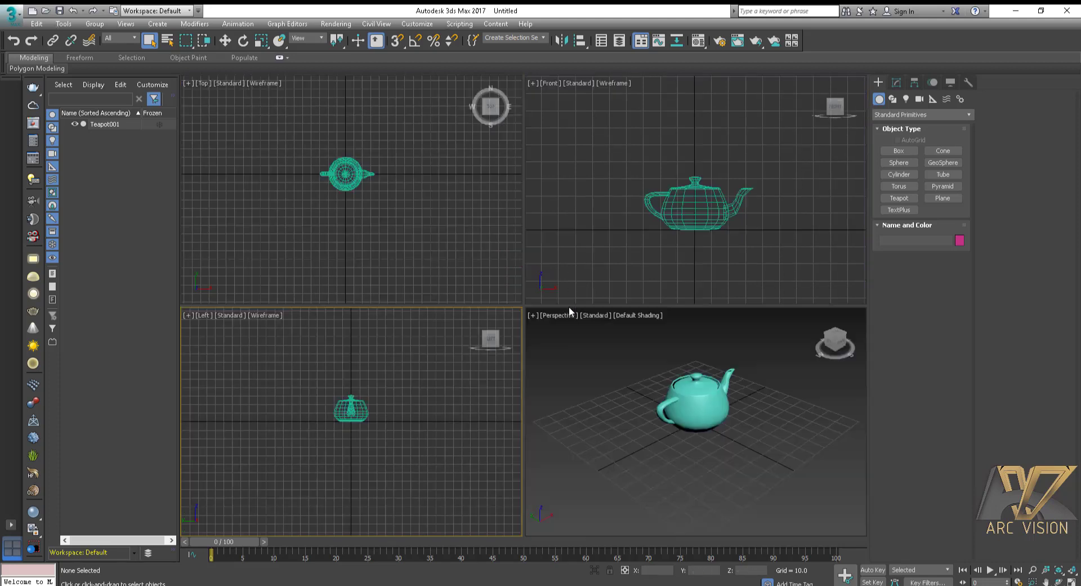
Maximize the Perspective viewport and view the teapot up close from its spout side.
left_click(571, 391)
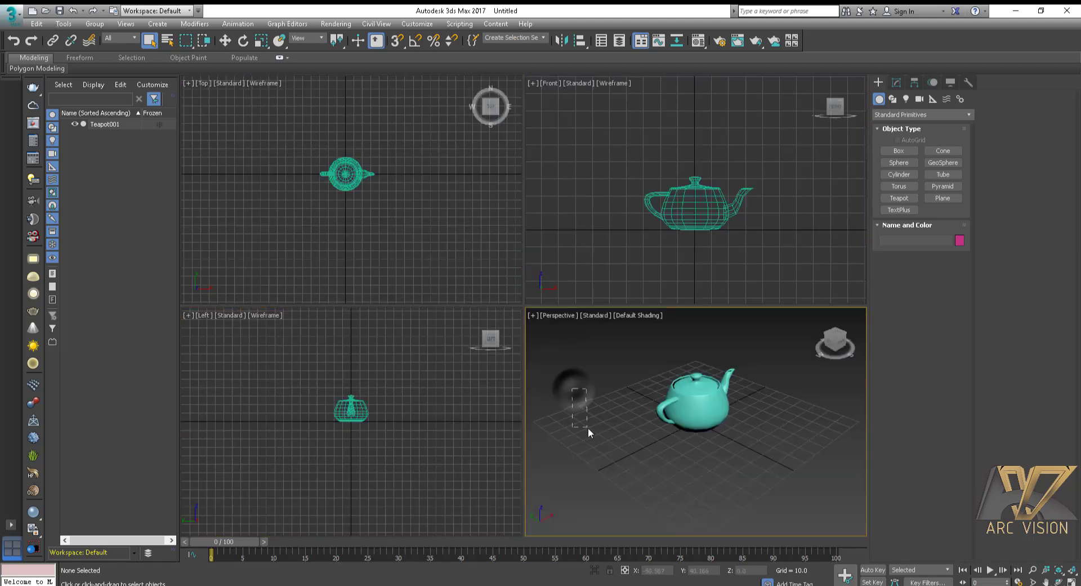
left_click(603, 357)
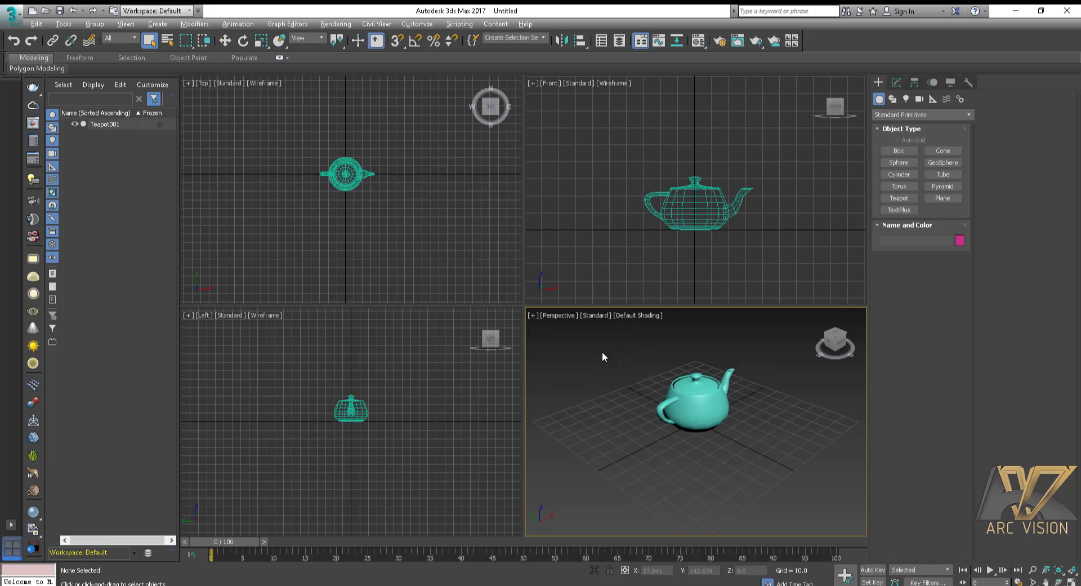
key("alt+w")
scroll(518, 248, "up", 5)
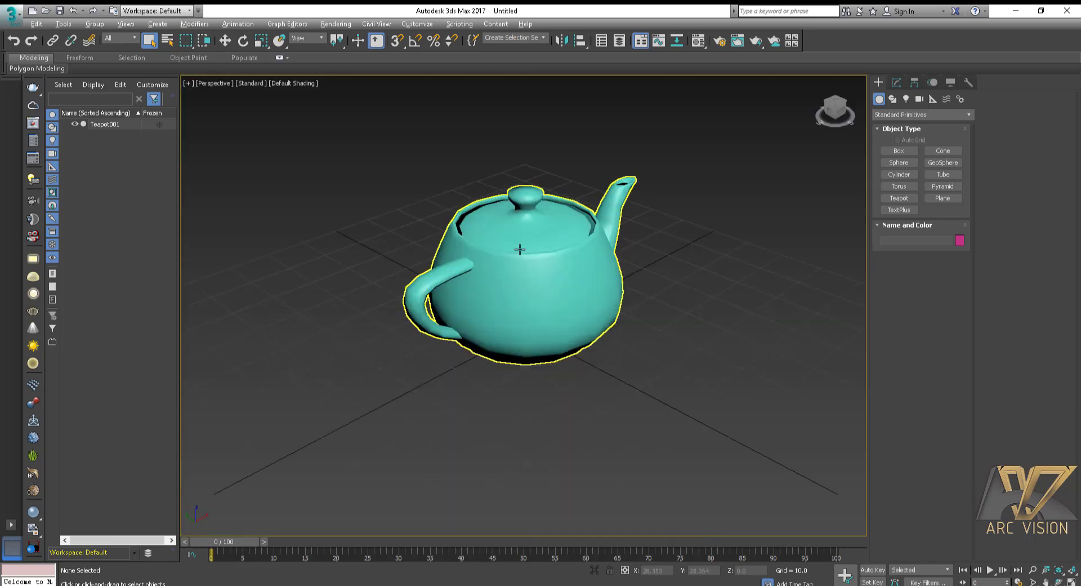
middle_click_drag(518, 249, 527, 347)
scroll(487, 348, "down", 3)
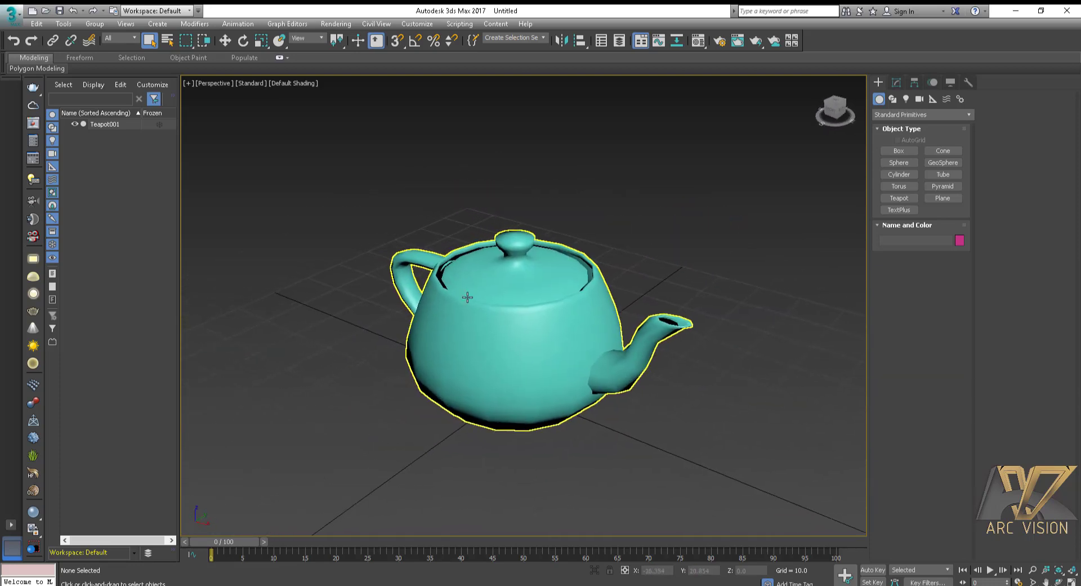
Select the teapot with the Select Object tool and inspect it up close.
left_click(150, 43)
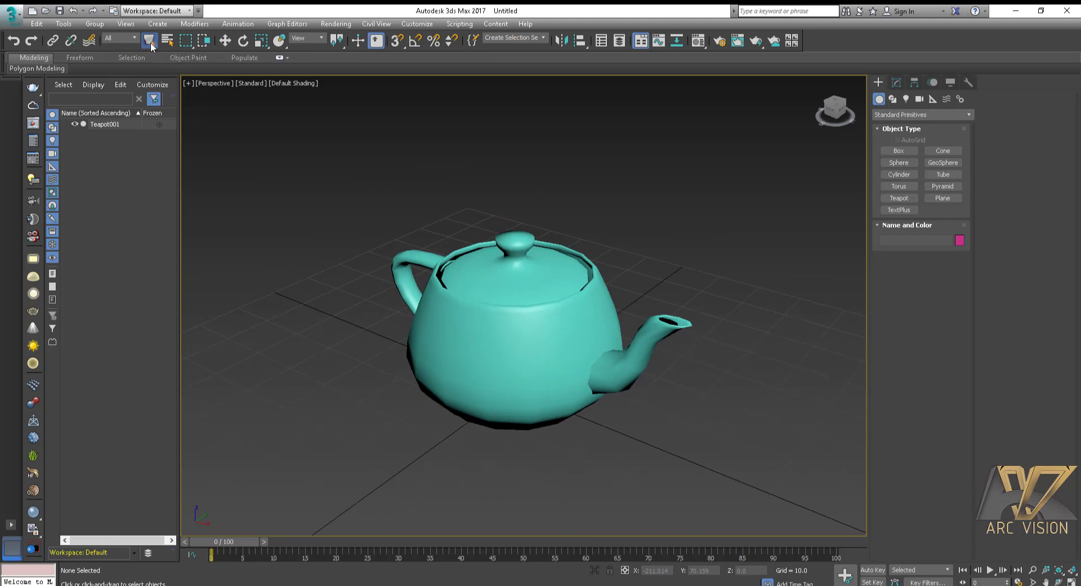
left_click(515, 332)
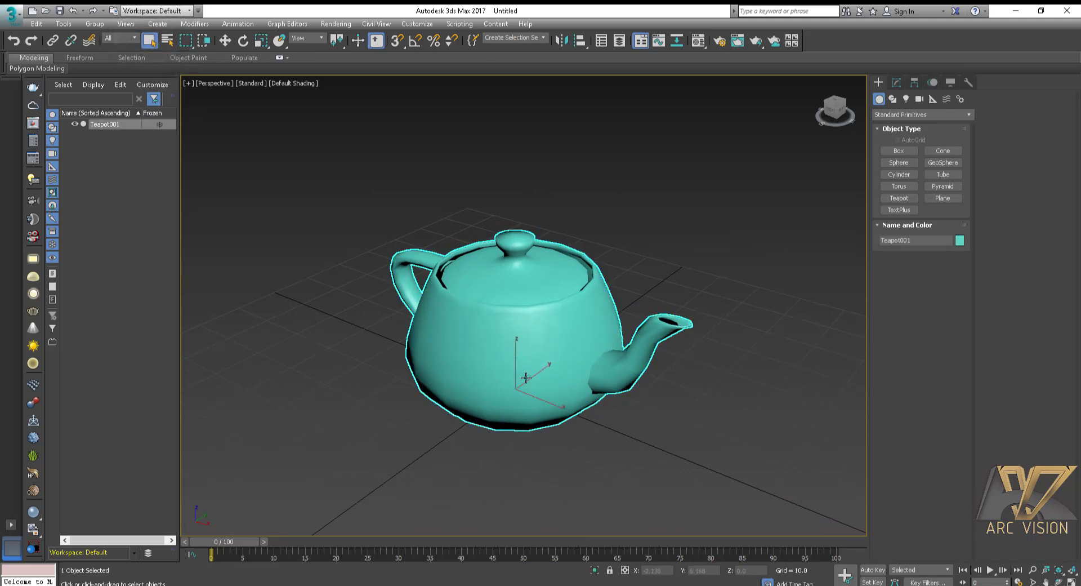
scroll(535, 388, "up", 4)
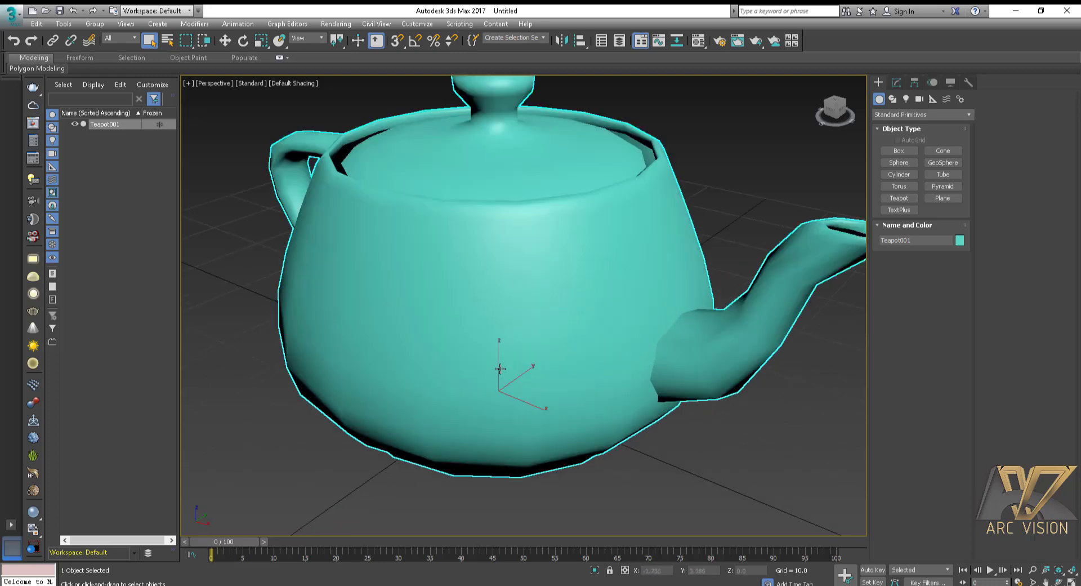
middle_click_drag(519, 350, 553, 331)
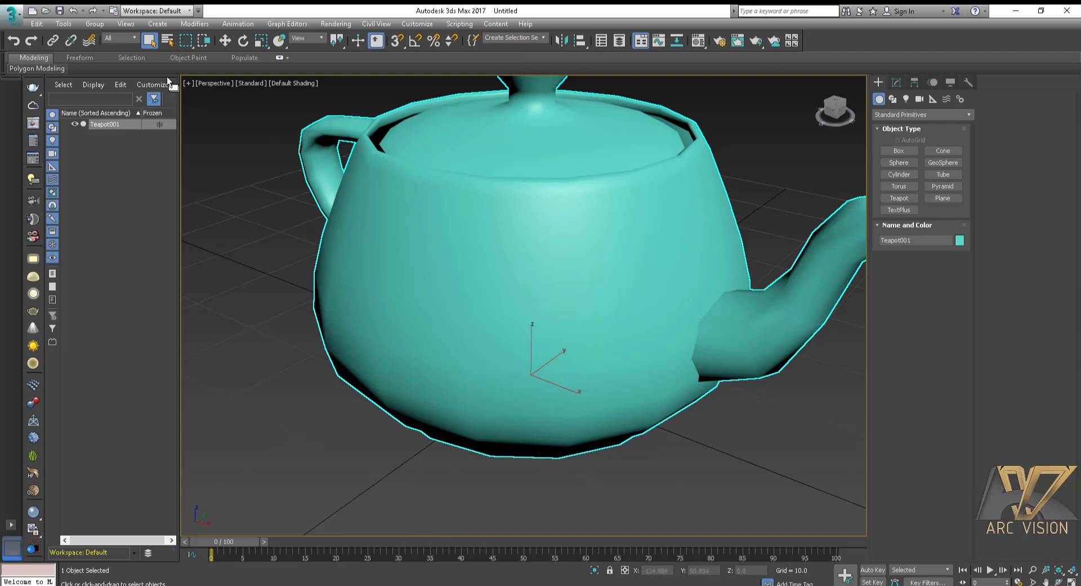
scroll(468, 277, "down", 6)
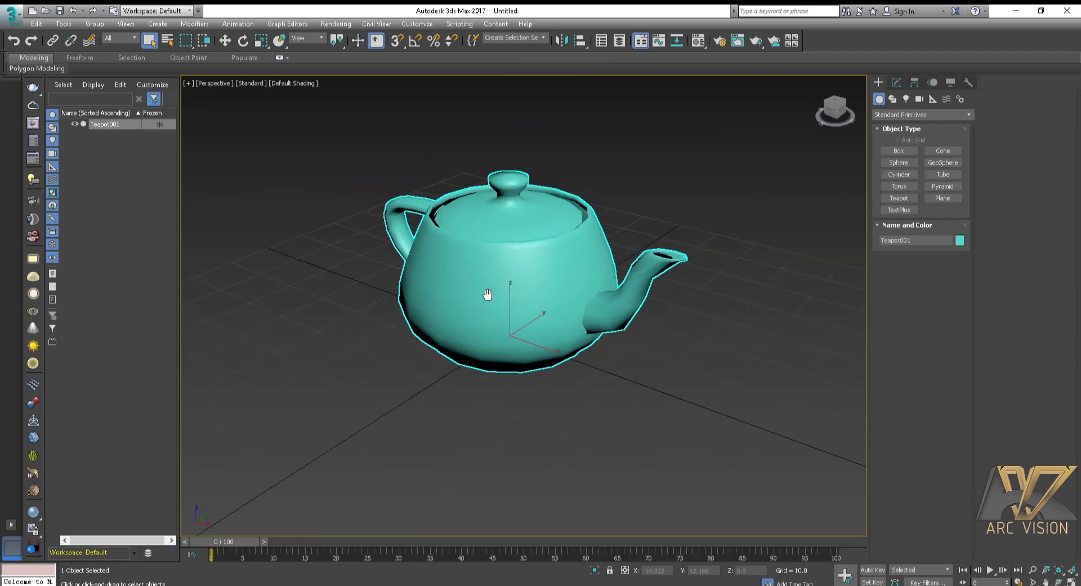
Clear the teapot's selection and select the teapot again.
left_click_drag(538, 351, 576, 327)
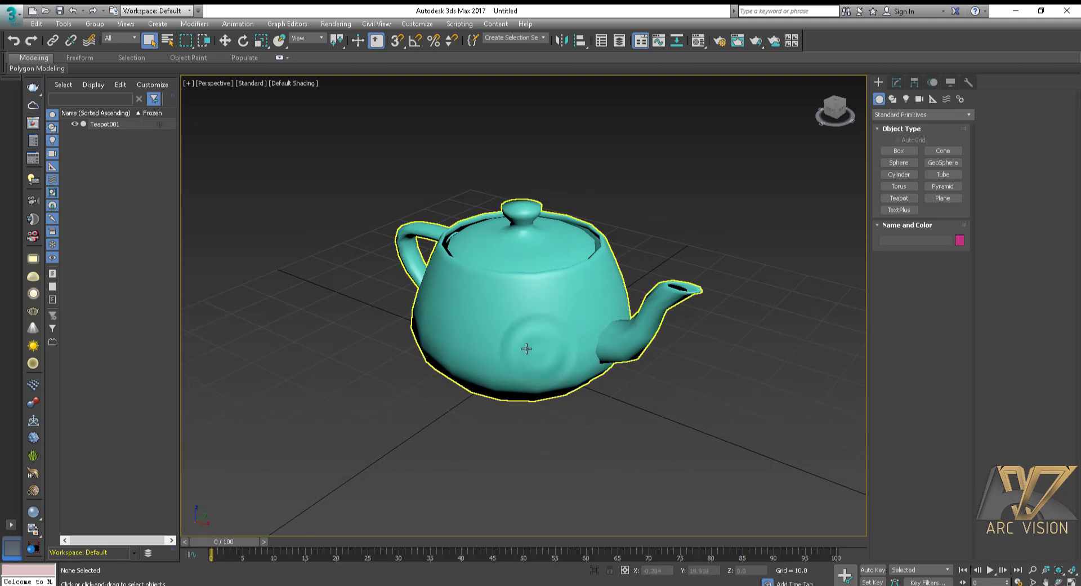
left_click(536, 350)
left_click_drag(516, 340, 486, 250)
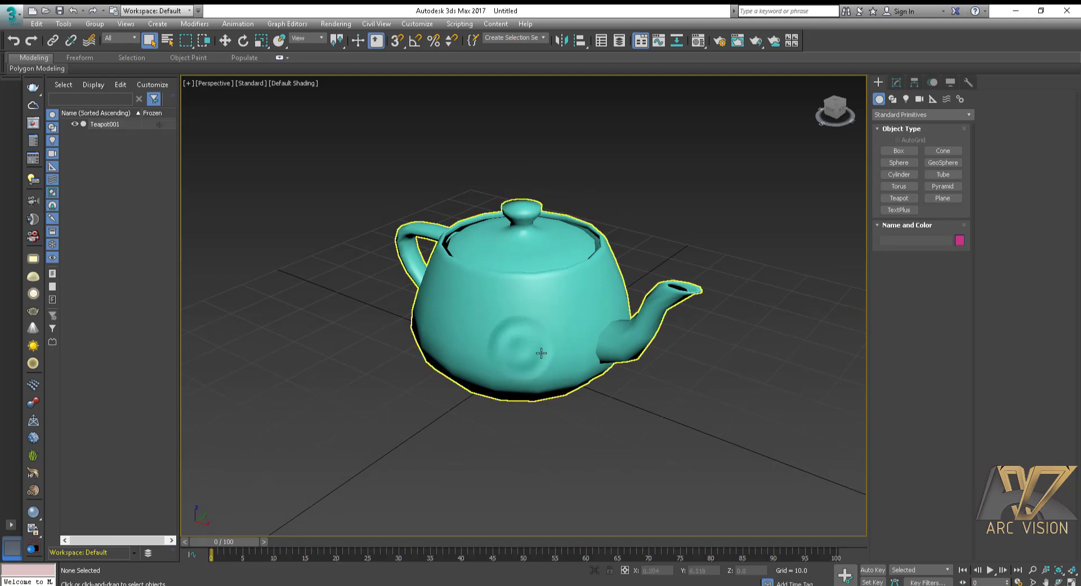
left_click(539, 357)
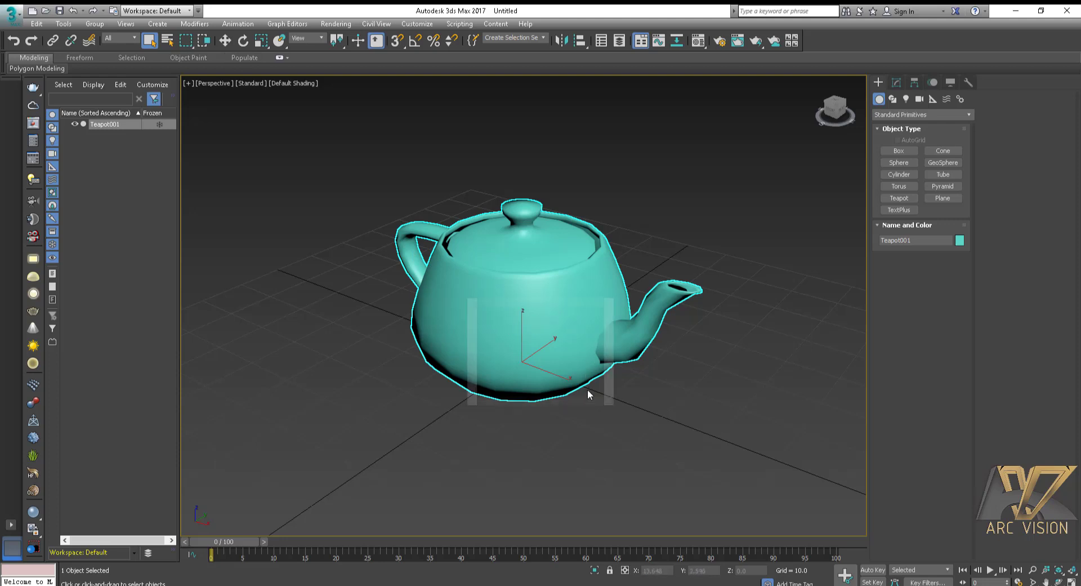
Move the teapot along its single axes with the Move tool to about X 6.7, Y -1.8, Z 4.1, and clear the selection.
left_click(225, 43)
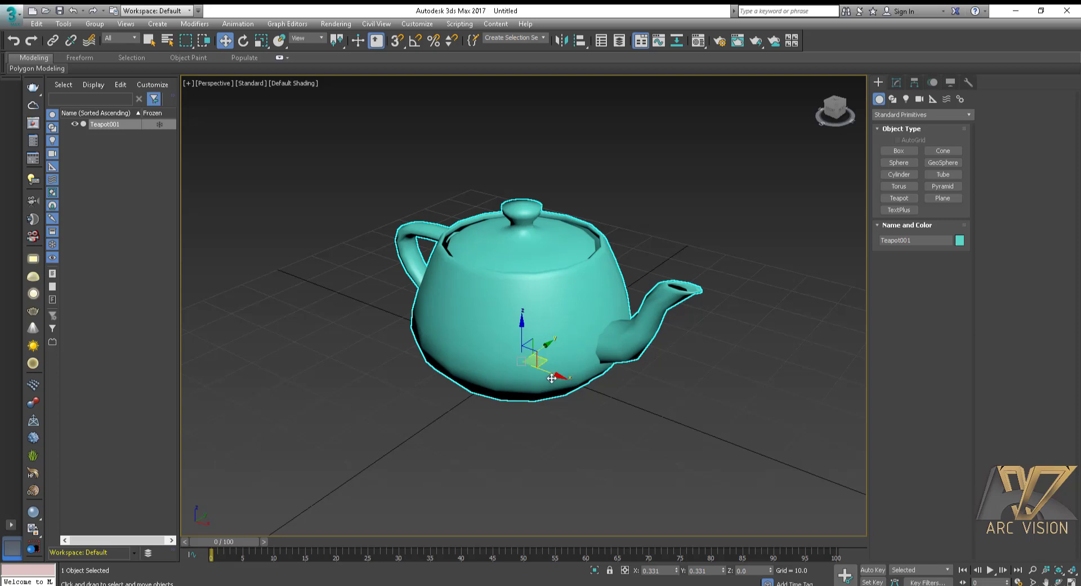
scroll(549, 375, "up", 3)
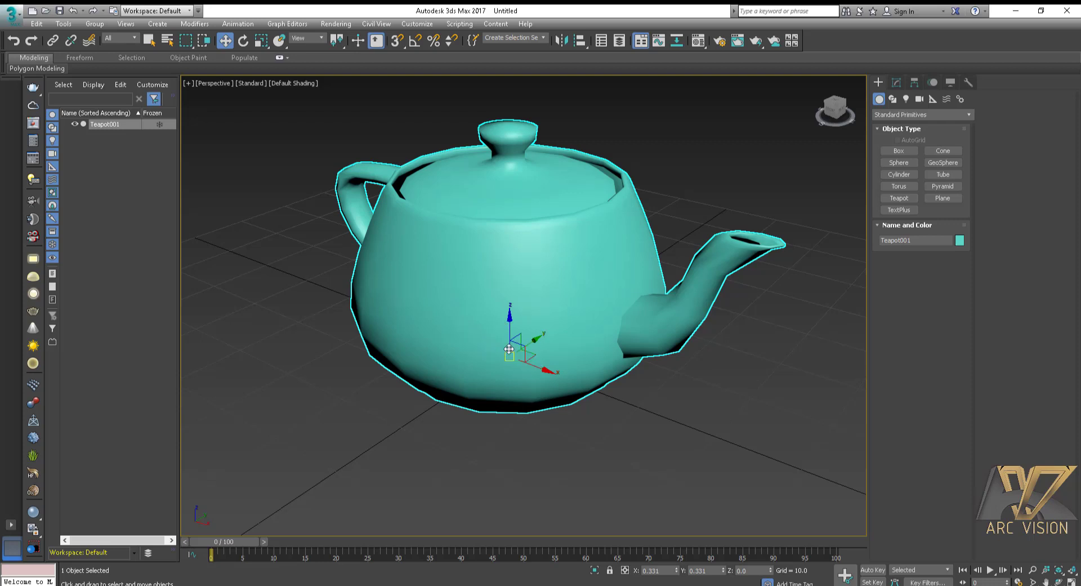
left_click_drag(521, 346, 593, 352)
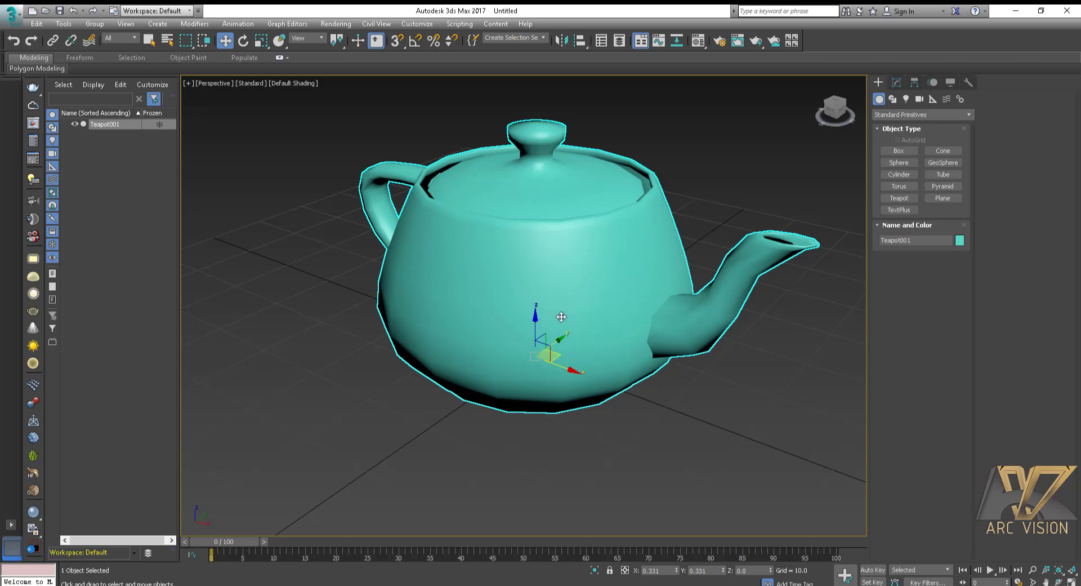
scroll(574, 359, "down", 5)
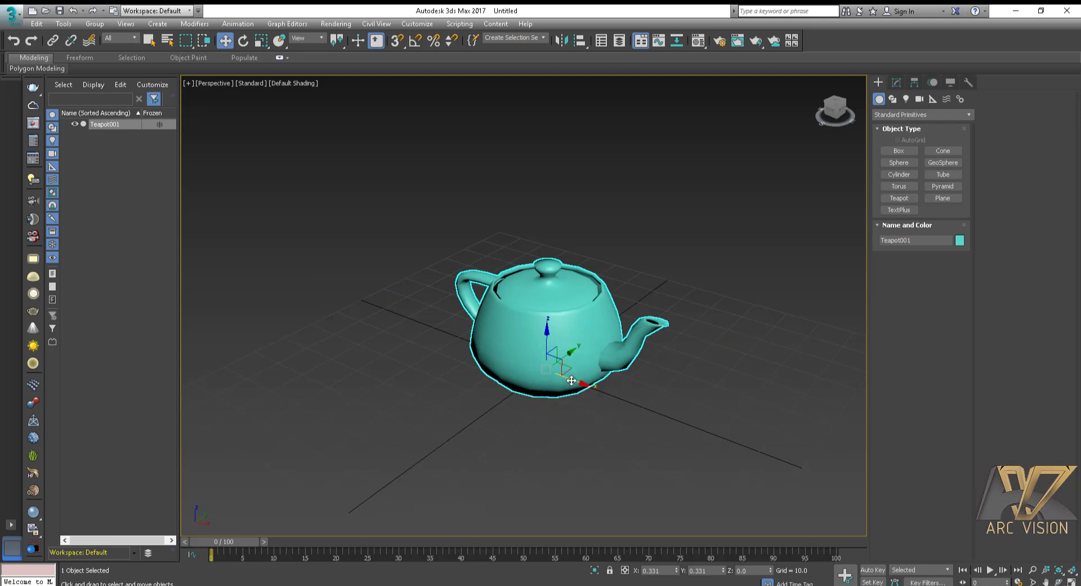
left_click_drag(571, 381, 593, 327)
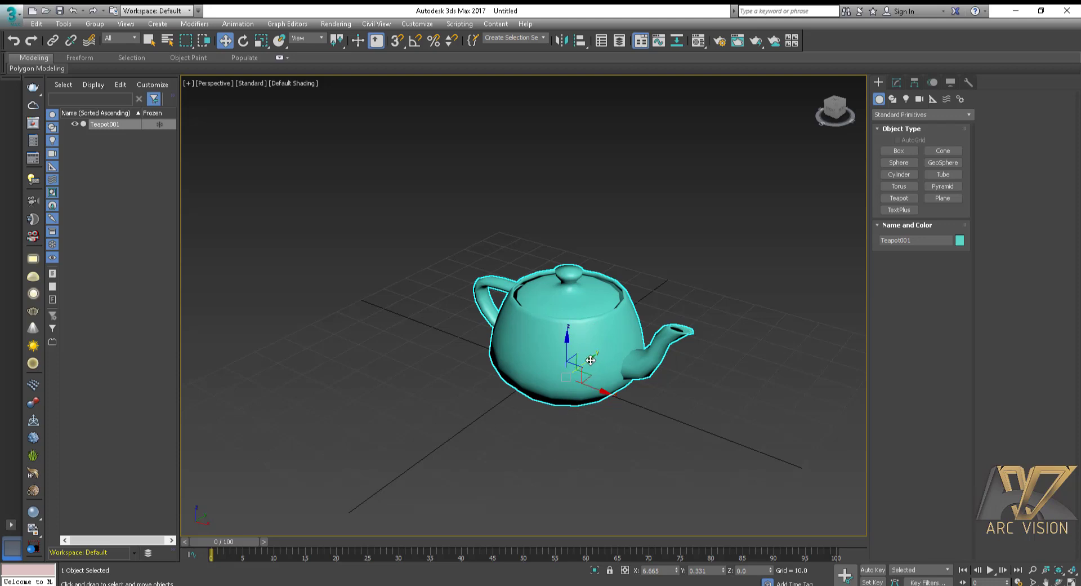
left_click_drag(590, 360, 455, 313)
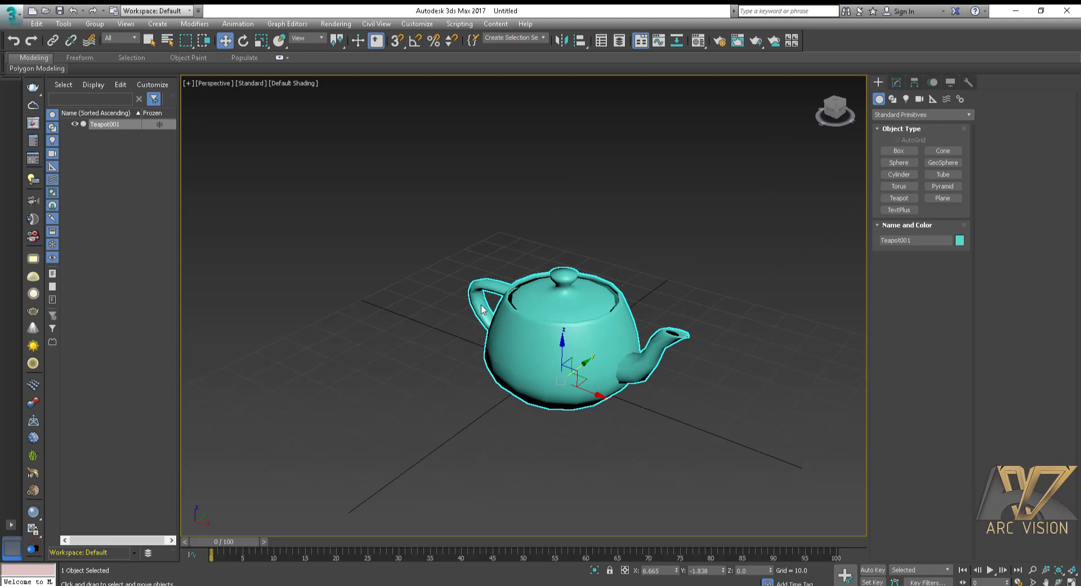
left_click_drag(563, 350, 542, 328)
left_click(421, 334)
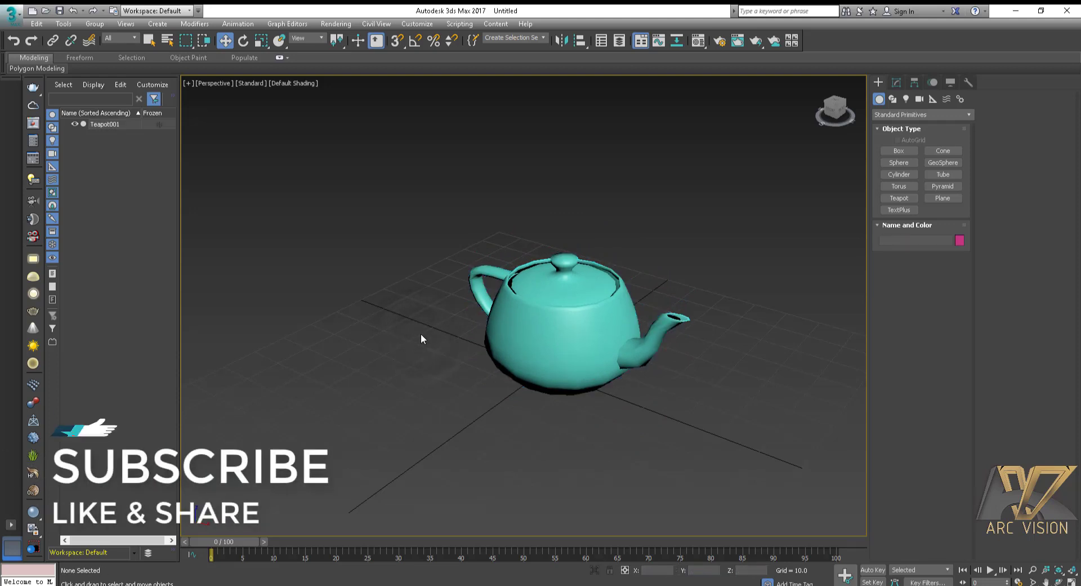
Select the teapot in the four-viewport layout and move it in the Front, Top and Left viewports to about X 8.0, Y -8.4, Z 4.5.
key("alt+w")
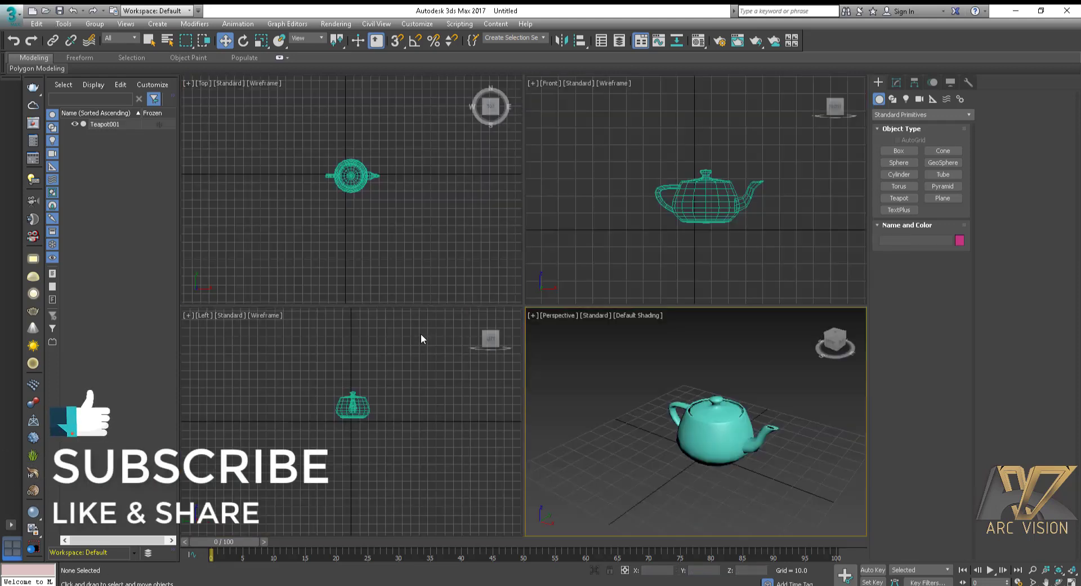
left_click(725, 427)
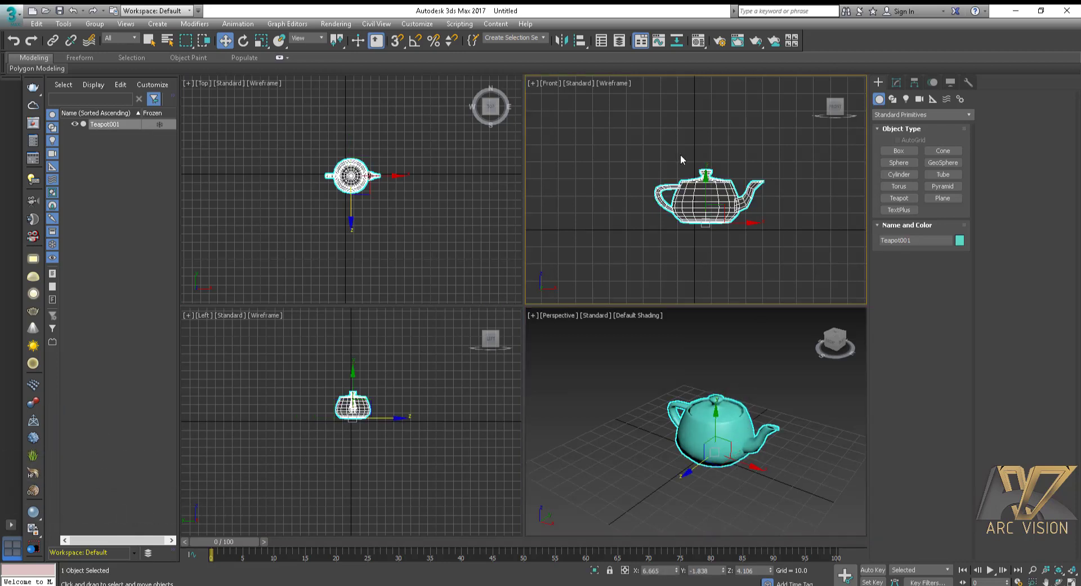
left_click_drag(739, 224, 717, 189)
middle_click_drag(364, 193, 342, 219)
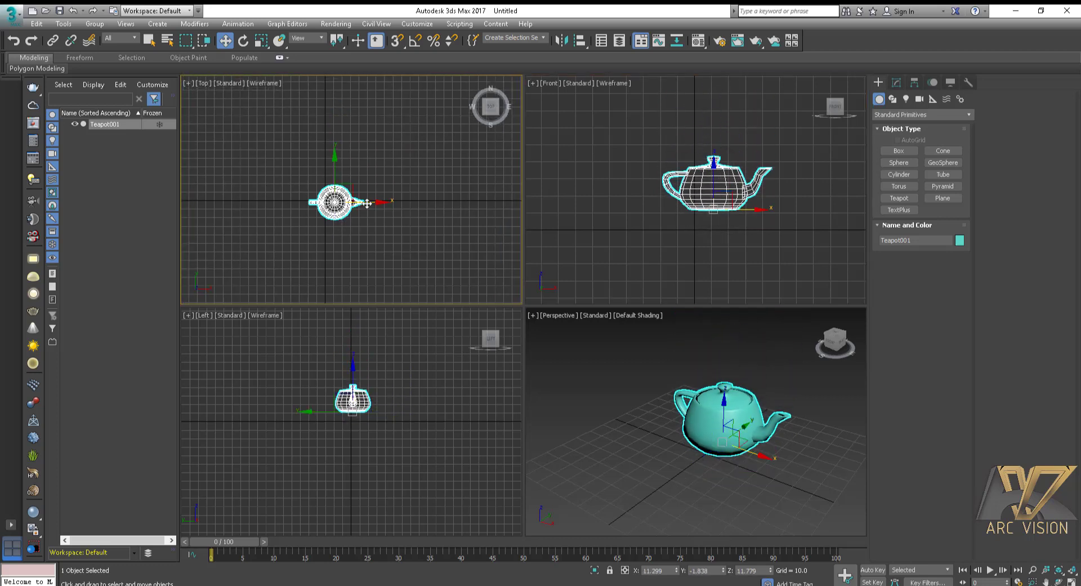
left_click_drag(368, 203, 339, 179)
left_click(346, 367)
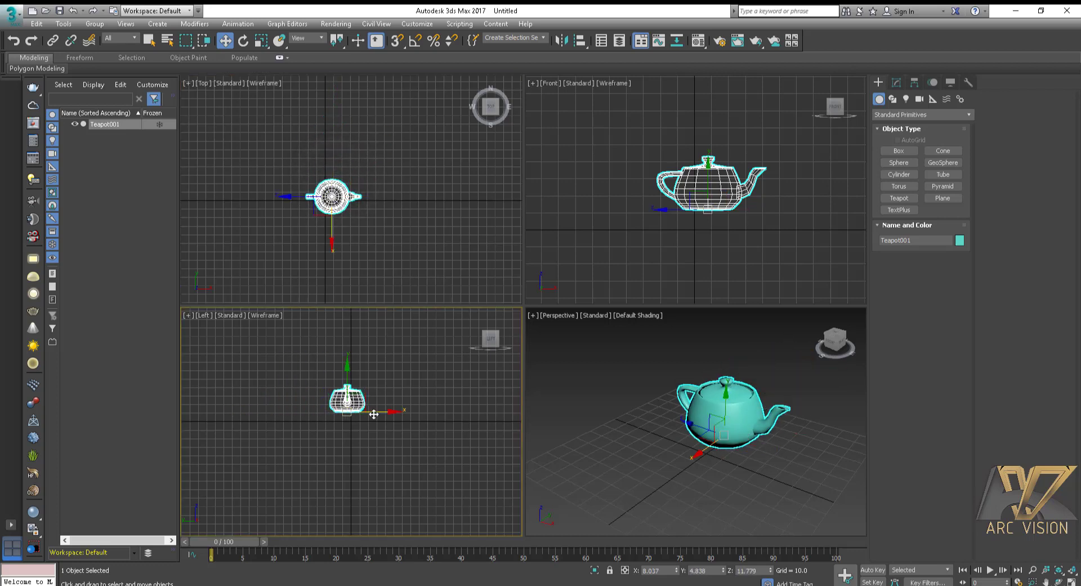
left_click_drag(375, 412, 356, 389)
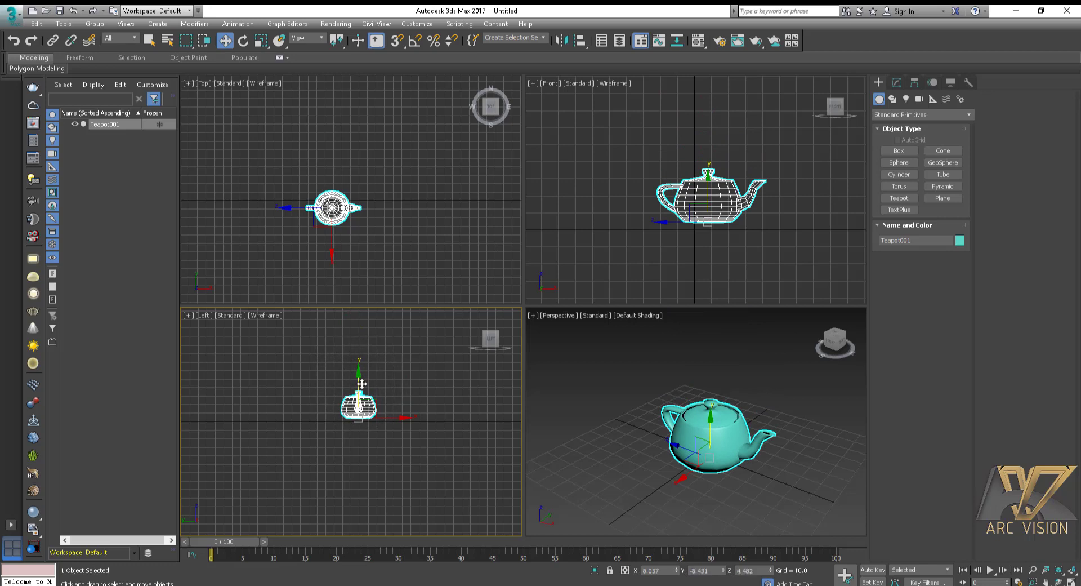
Maximize the Perspective viewport and move the teapot across two axes at a time to about X 2.8, Y -5.3, Z 2.7.
right_click(620, 373)
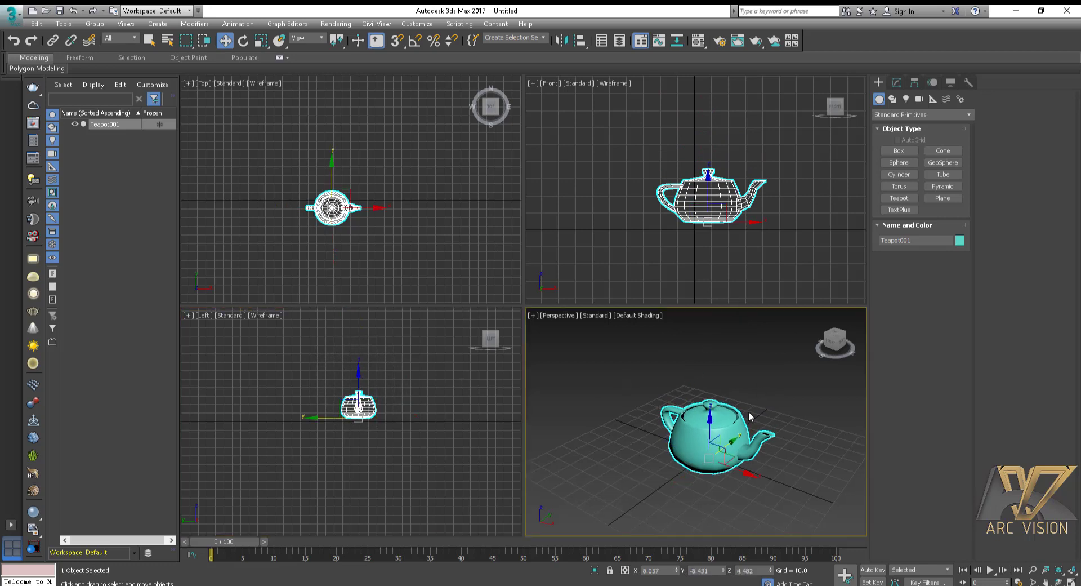
key("alt+w")
scroll(575, 383, "up", 2)
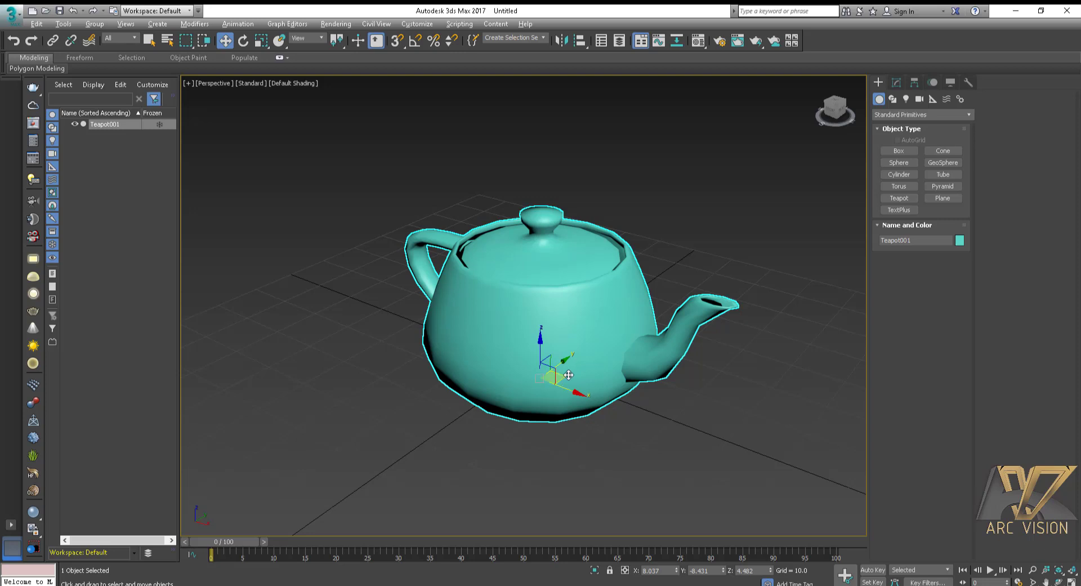
left_click_drag(563, 376, 519, 365)
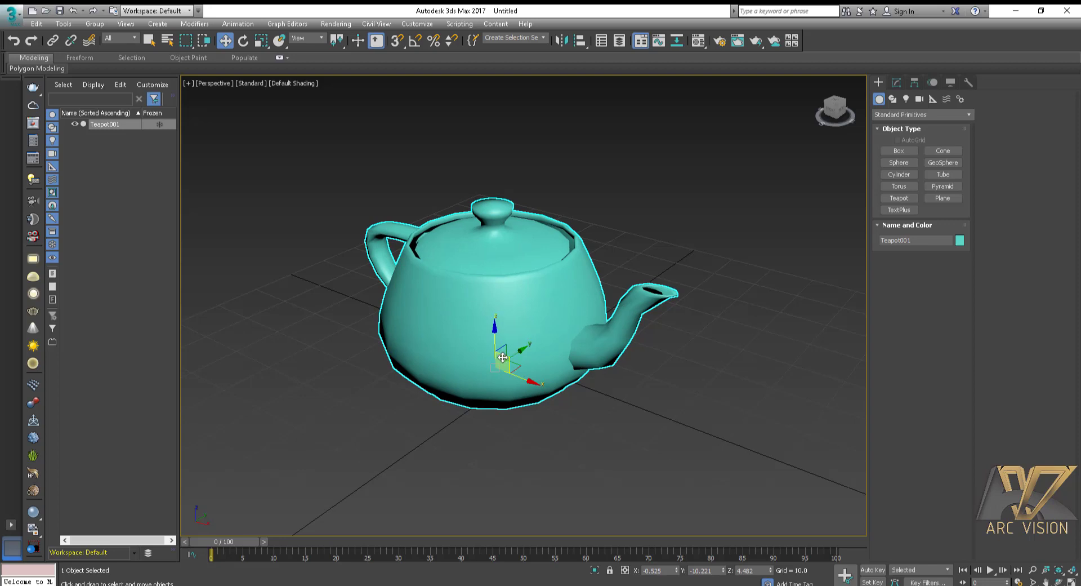
left_click_drag(503, 357, 524, 366)
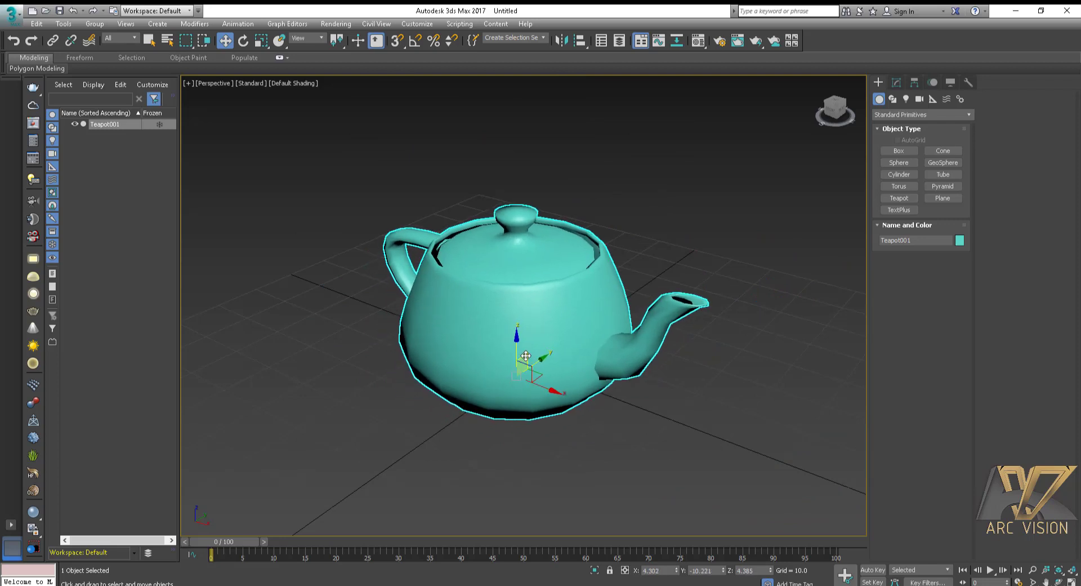
left_click_drag(524, 355, 529, 388)
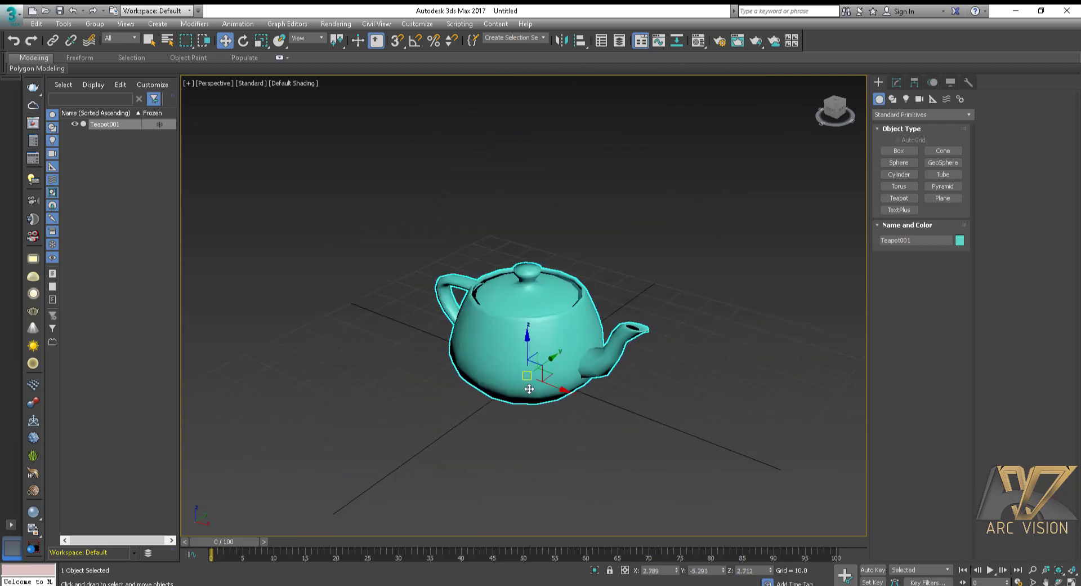
Raise and shift the teapot across its axis planes in the Perspective viewport to about X 0.2, Y -0.3, Z 6.4.
scroll(530, 389, "down", 2)
scroll(529, 385, "up", 5)
middle_click_drag(531, 402, 533, 404)
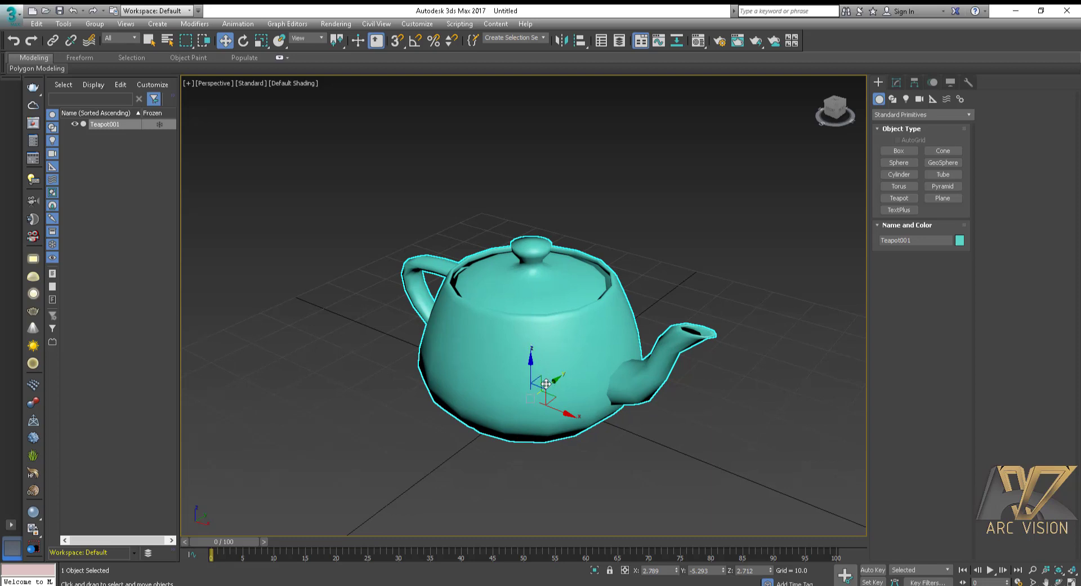
left_click_drag(543, 377, 536, 334)
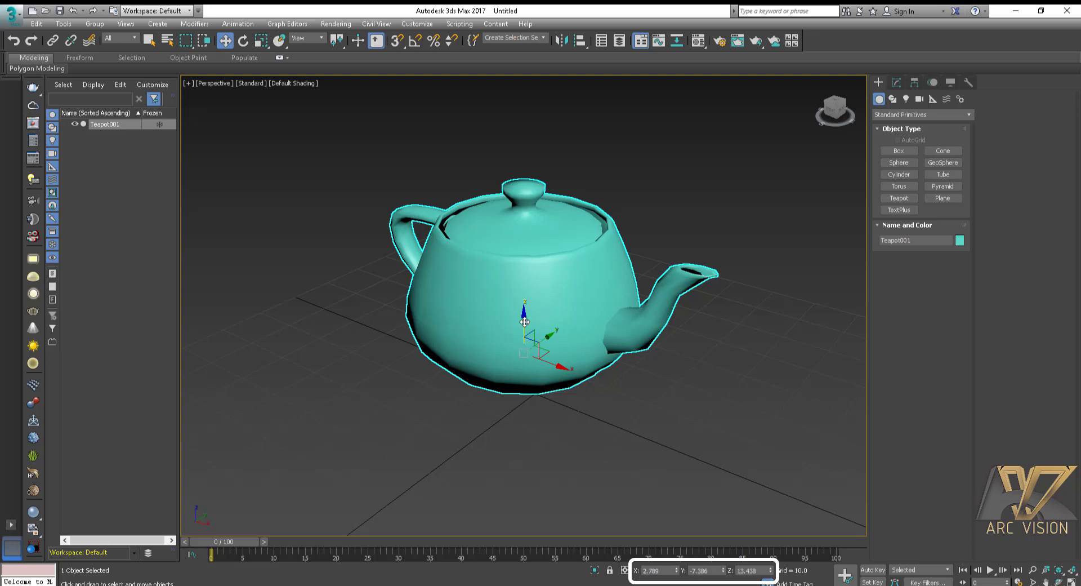
left_click_drag(524, 321, 572, 389)
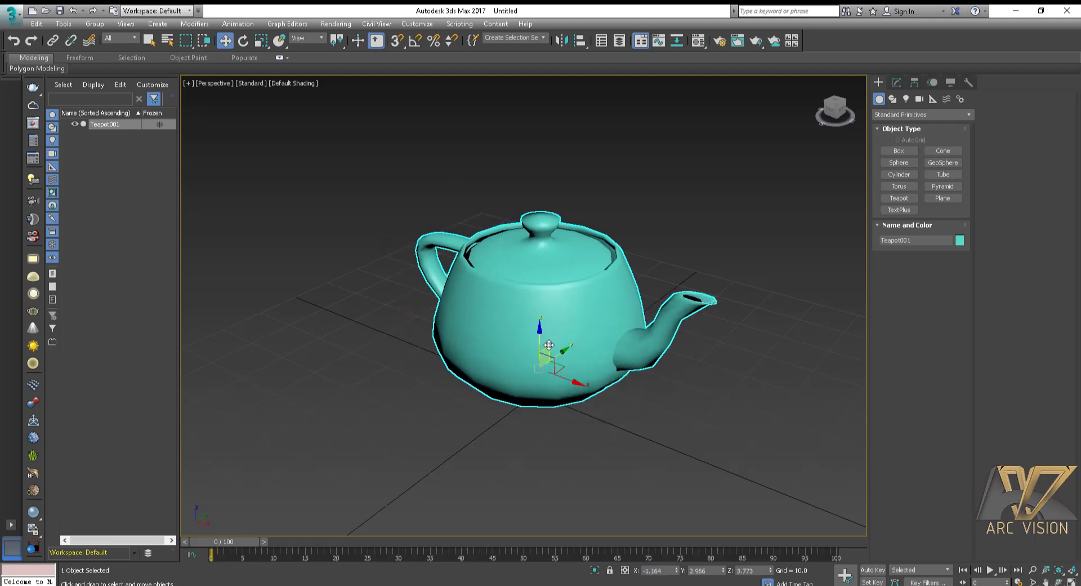
mouse_move(549, 345)
left_mouse_down()
mouse_move(568, 290)
mouse_move(653, 338)
mouse_move(563, 354)
mouse_move(502, 291)
mouse_move(582, 273)
mouse_move(554, 329)
mouse_move(575, 366)
mouse_move(474, 434)
mouse_move(548, 362)
mouse_move(545, 352)
left_mouse_up()
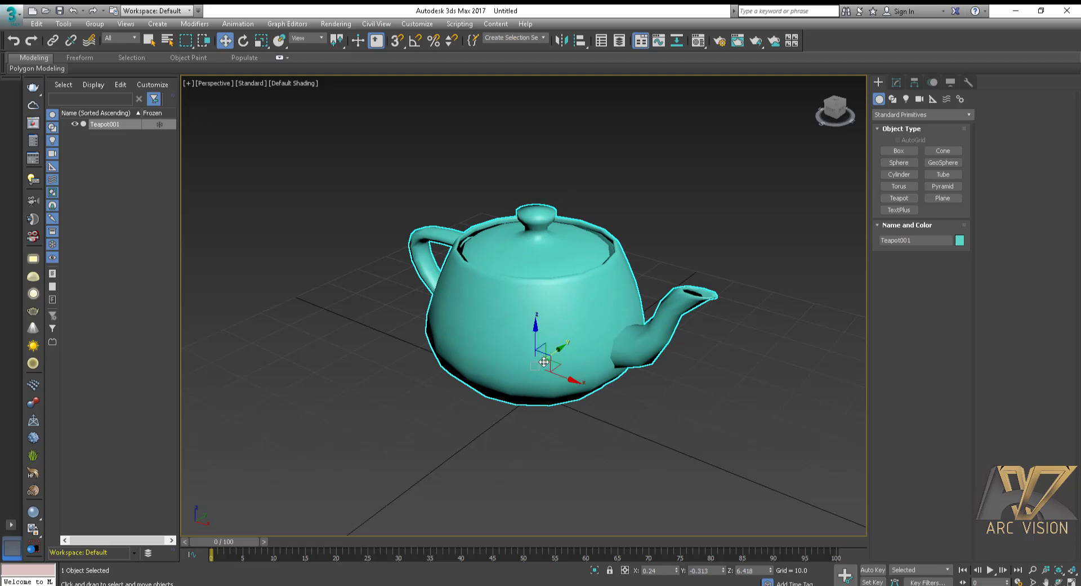
Move the teapot while viewing it from a low and a high angle, to about X 2.4, Y -5.4, Z 8.4.
scroll(552, 359, "up", 2)
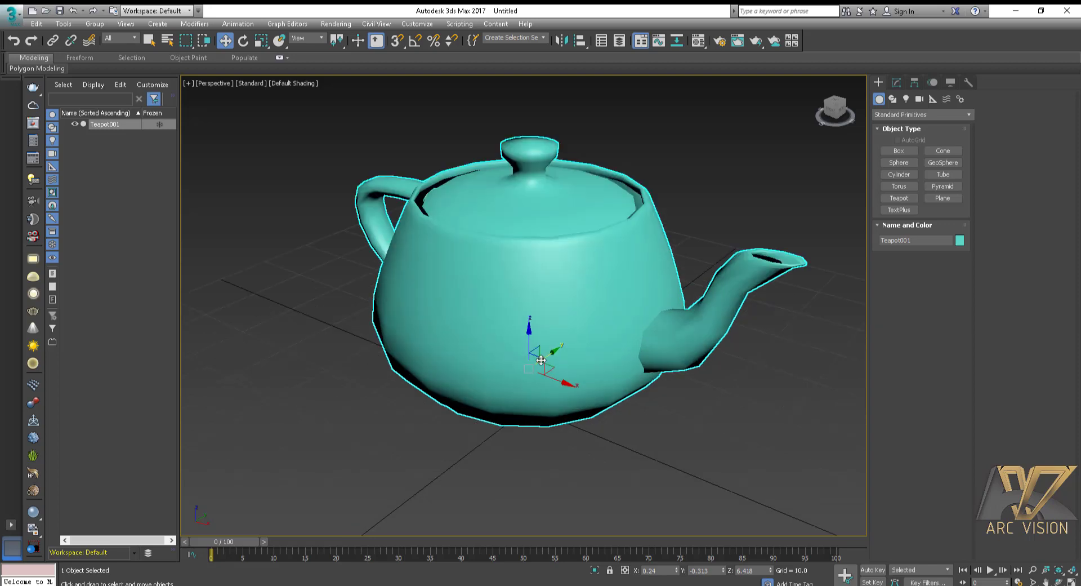
middle_click_drag(545, 375, 555, 362, "alt")
mouse_move(541, 369)
left_mouse_down()
mouse_move(538, 281)
mouse_move(567, 466)
mouse_move(547, 285)
mouse_move(566, 323)
mouse_move(555, 355)
left_mouse_up()
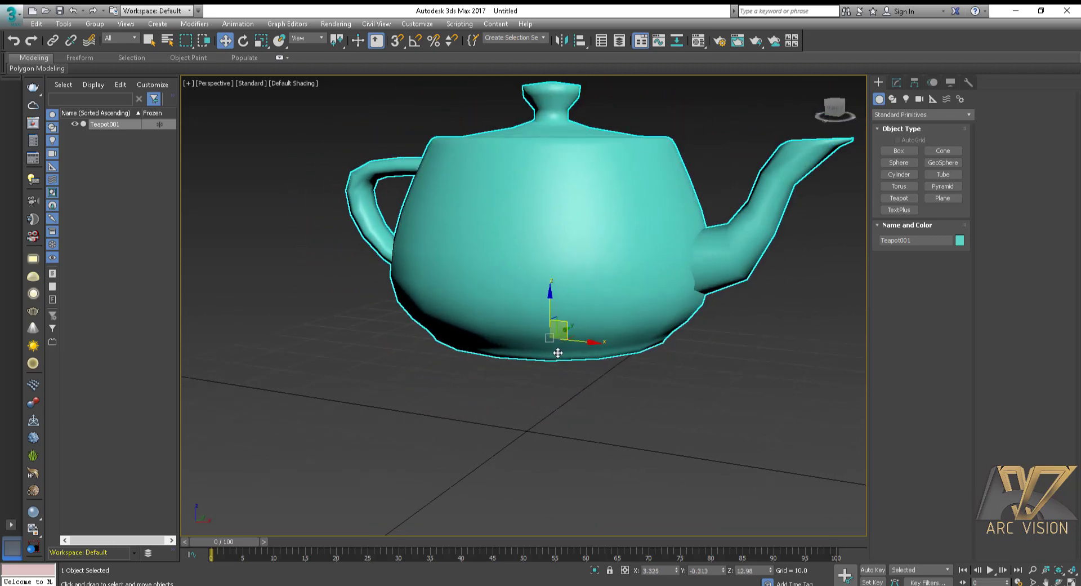
middle_click_drag(555, 355, 542, 375, "alt")
scroll(541, 369, "down", 5)
left_click_drag(544, 348, 542, 369)
middle_click_drag(566, 436, 569, 414, "alt")
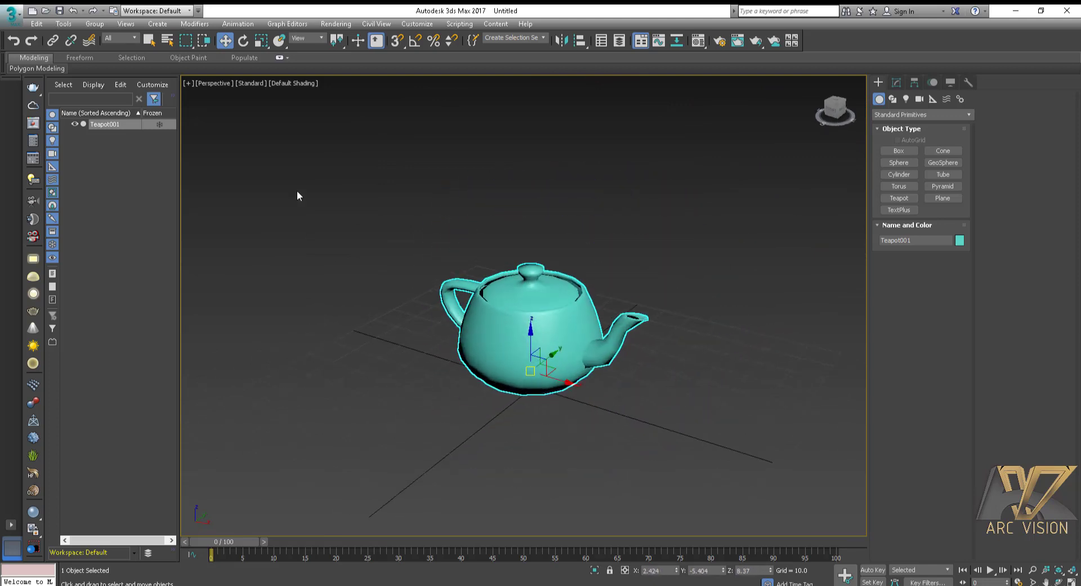
Reset the teapot's X, Y and Z position to 0.
right_click(675, 570)
right_click(724, 570)
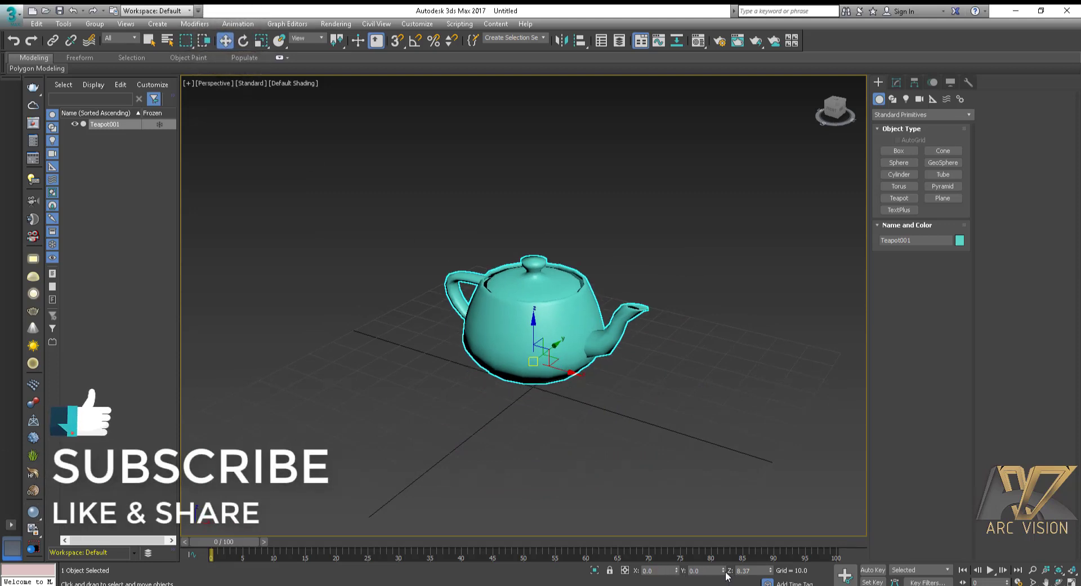
right_click(770, 570)
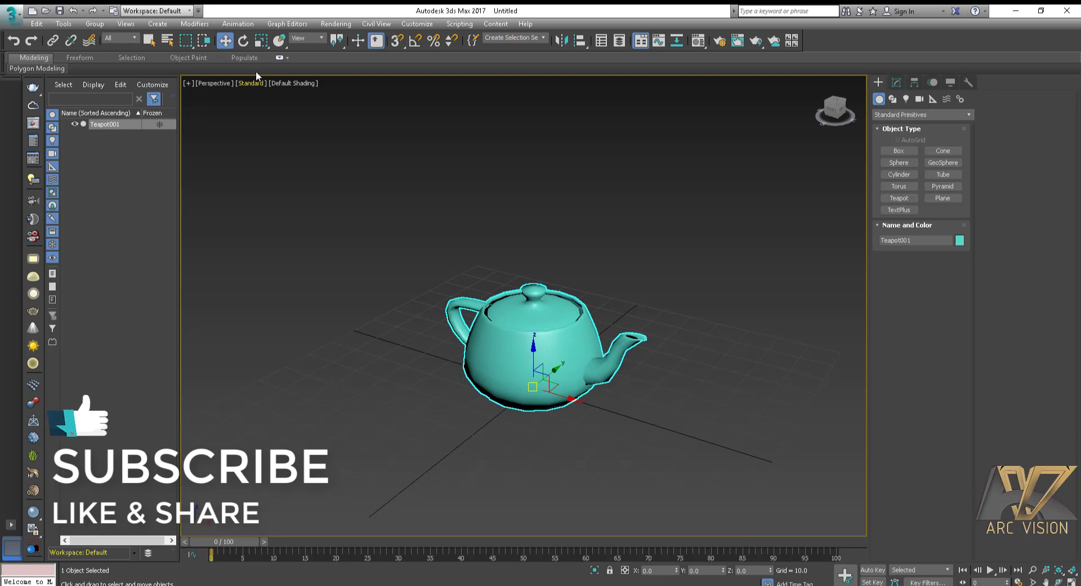
Tilt the teapot freely with the Rotate tool and undo that rotation.
left_click(243, 40)
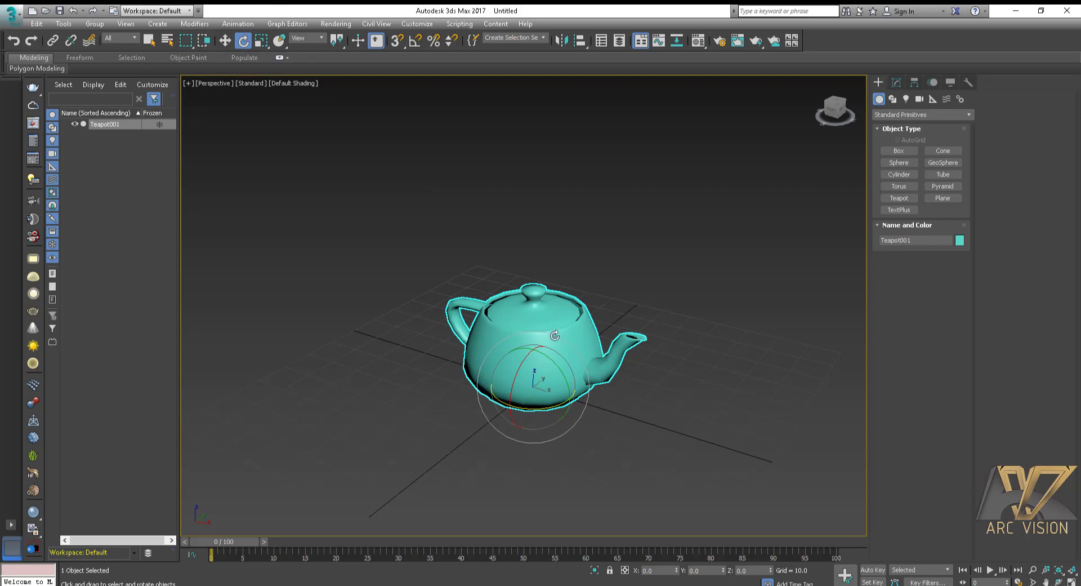
left_click_drag(554, 335, 609, 298)
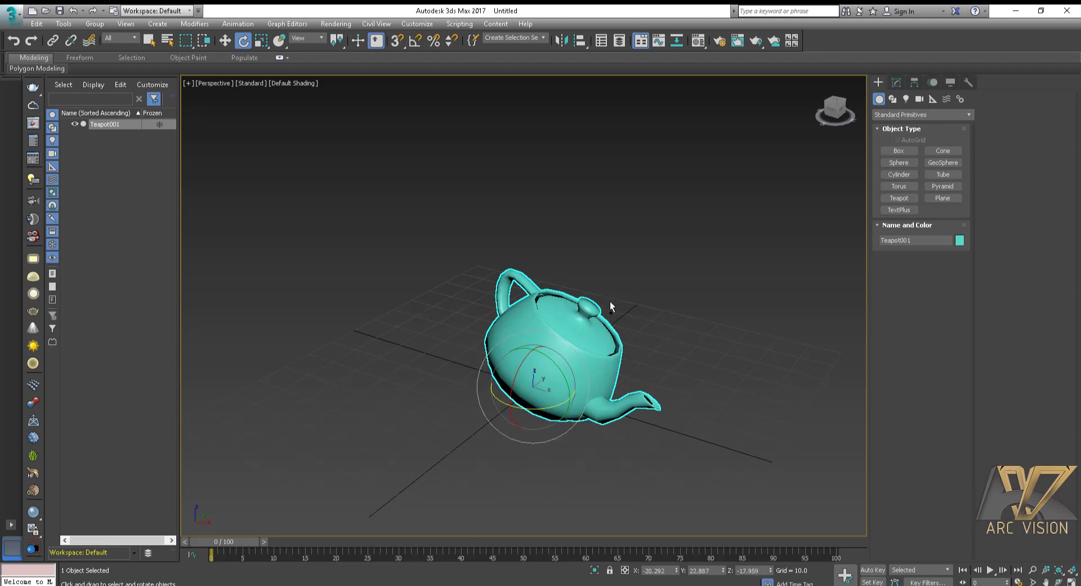
key("ctrl+z")
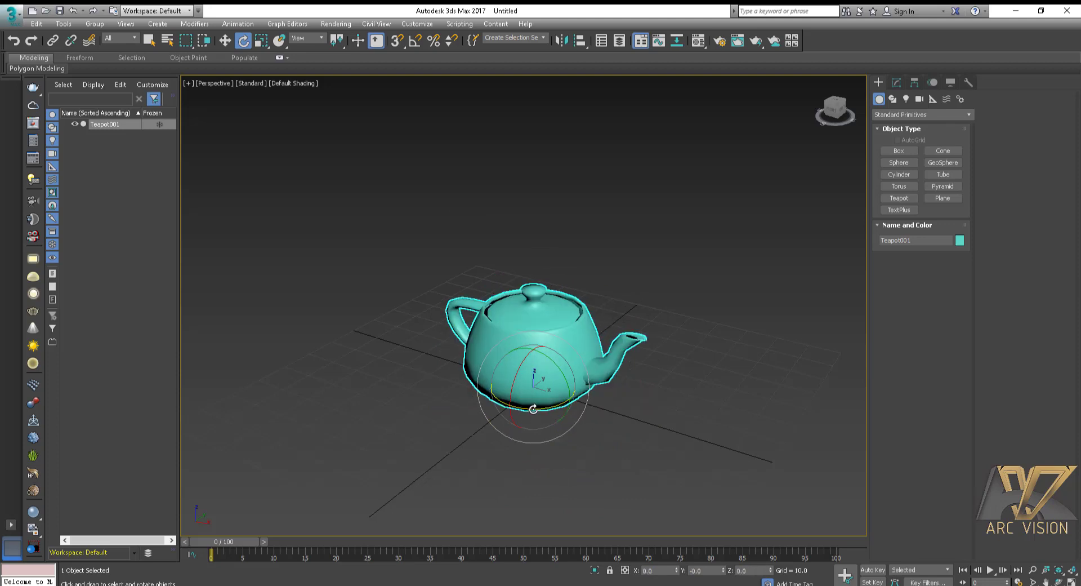
Rotate the teapot by about 44 degrees around its Z axis in the Perspective viewport.
left_click_drag(528, 409, 543, 385)
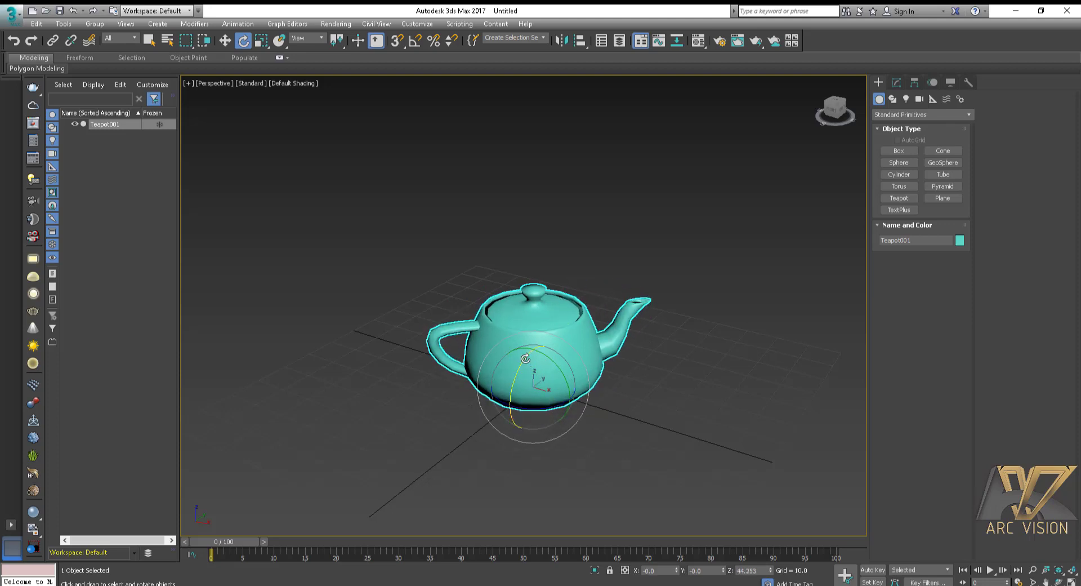
left_click_drag(526, 359, 548, 345)
Try rotating the teapot in the four-viewport layout, undo the rotations, and maximize the Perspective viewport again.
key("alt+w")
middle_click_drag(661, 231, 635, 227)
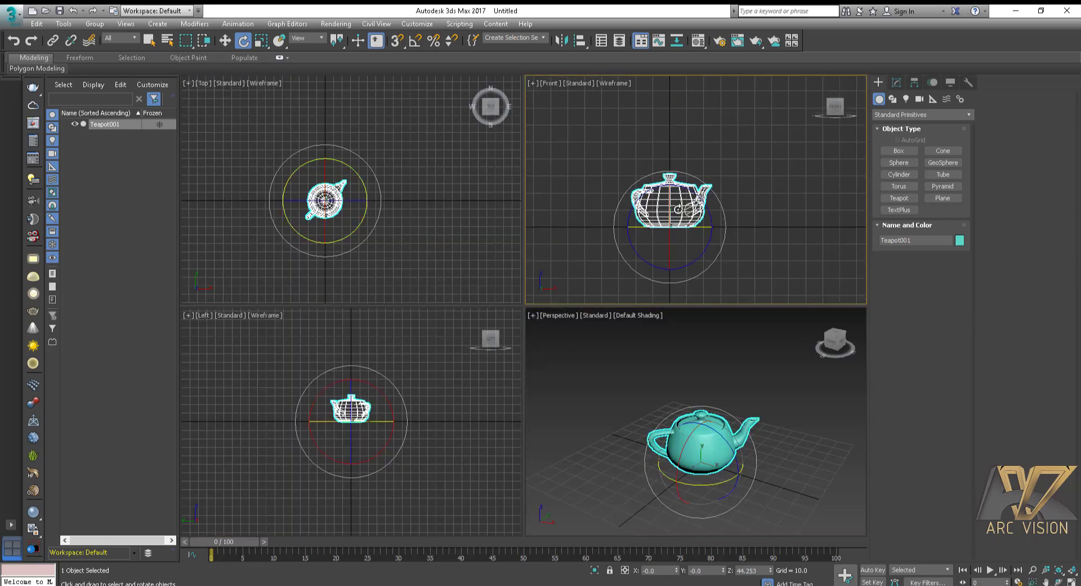
left_click(358, 203)
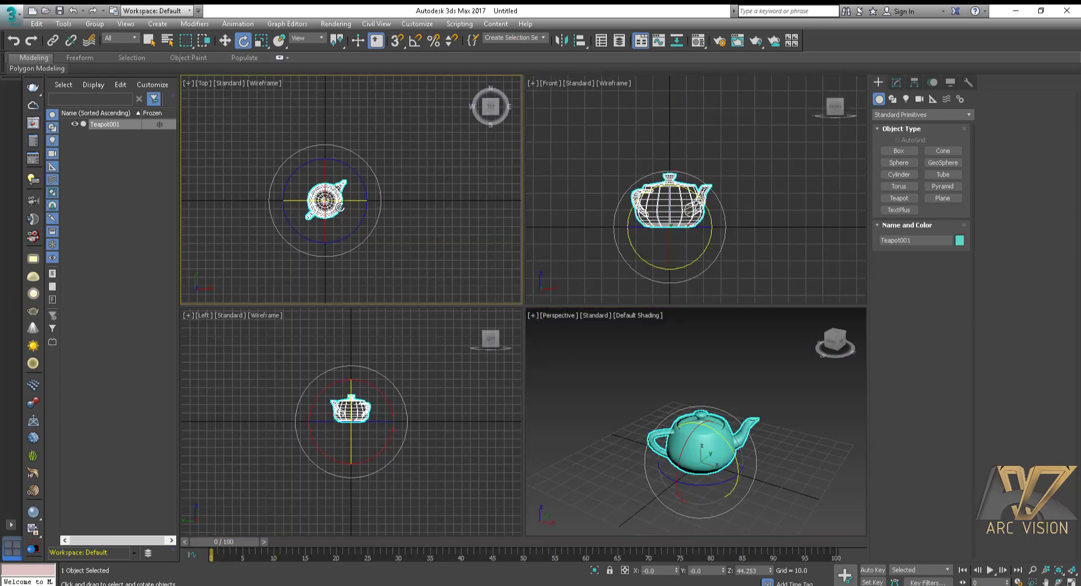
left_click(363, 378)
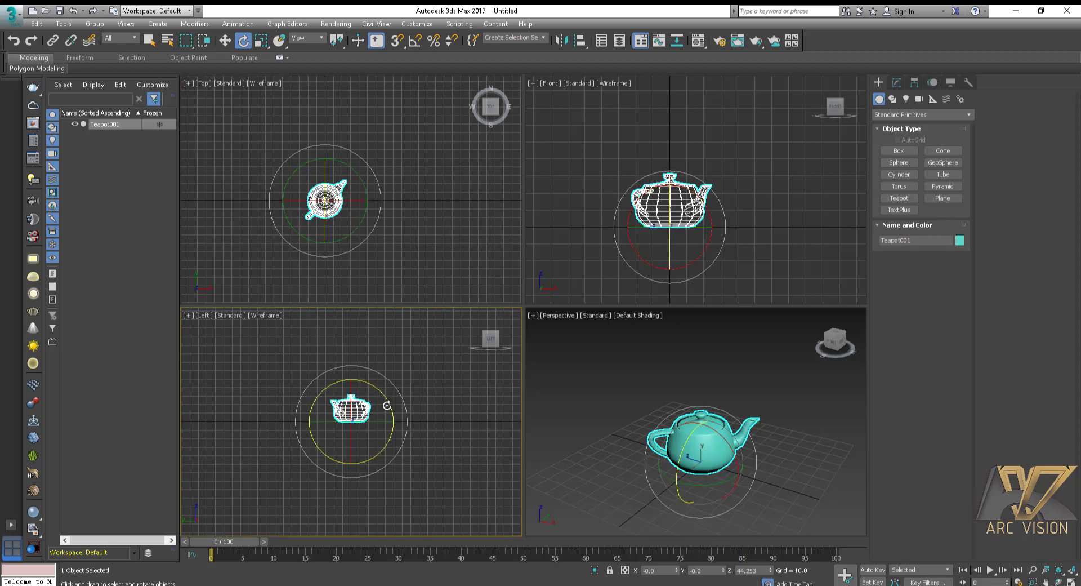
left_click_drag(387, 405, 386, 405)
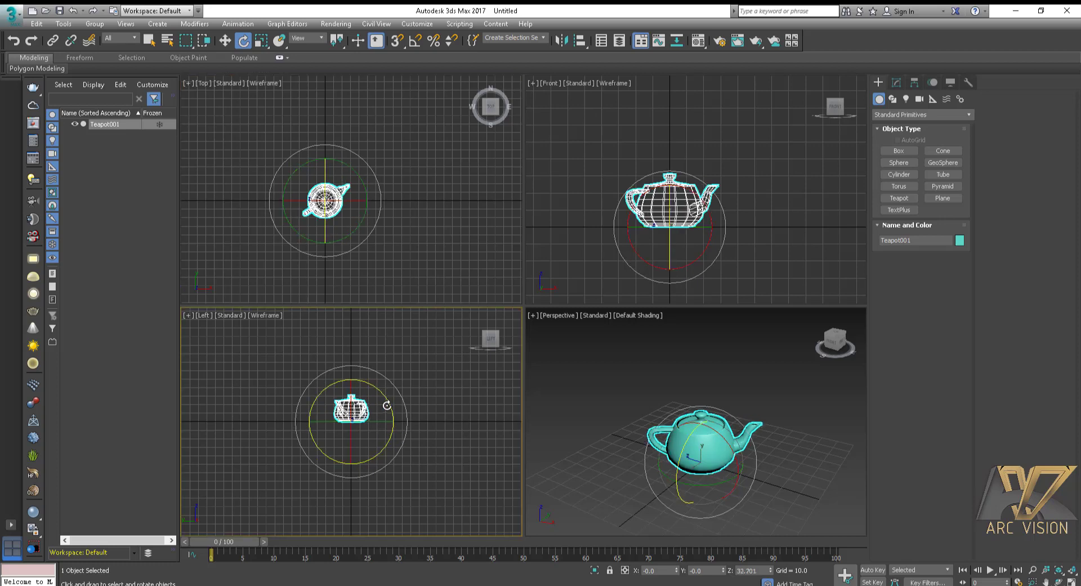
key("ctrl+z")
right_click(628, 438)
key("alt+w")
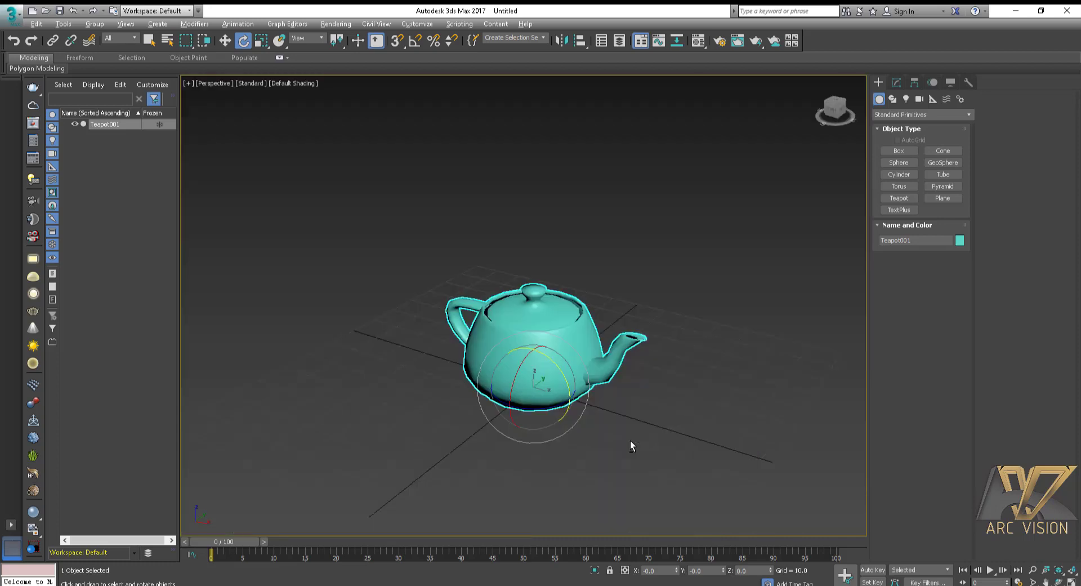
Try scaling the teapot along its X axis, cancel the change, and return to the four-viewport layout.
middle_click_drag(602, 399, 590, 400)
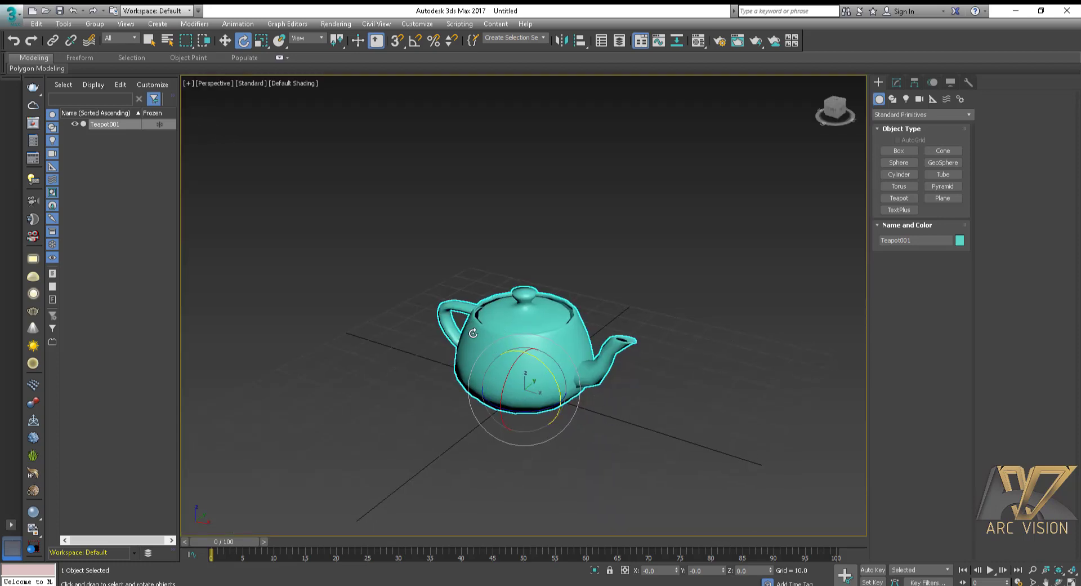
left_click(262, 44)
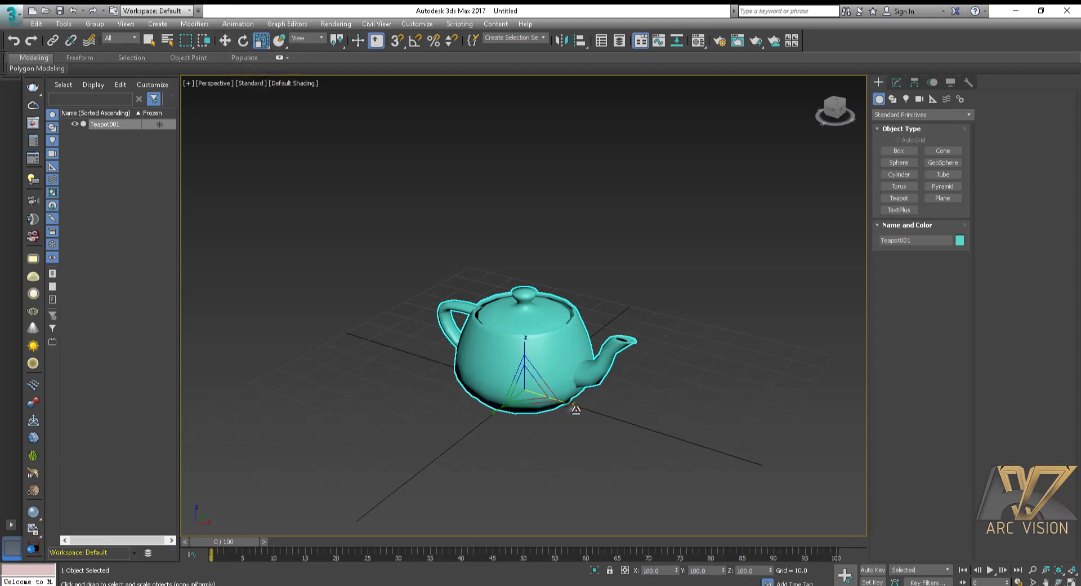
left_click_drag(576, 409, 541, 388)
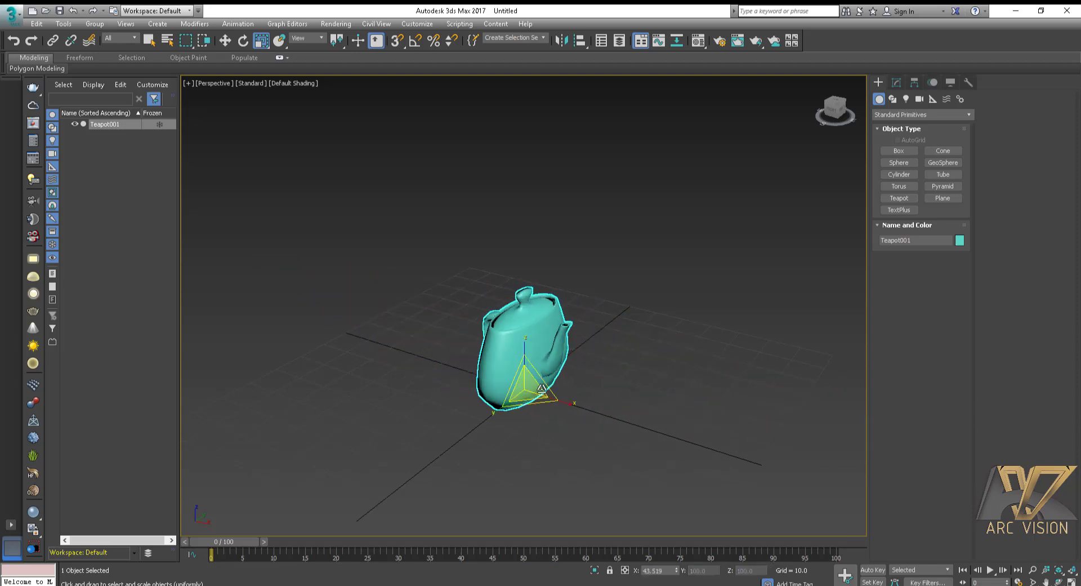
right_click(580, 409)
key("alt+w")
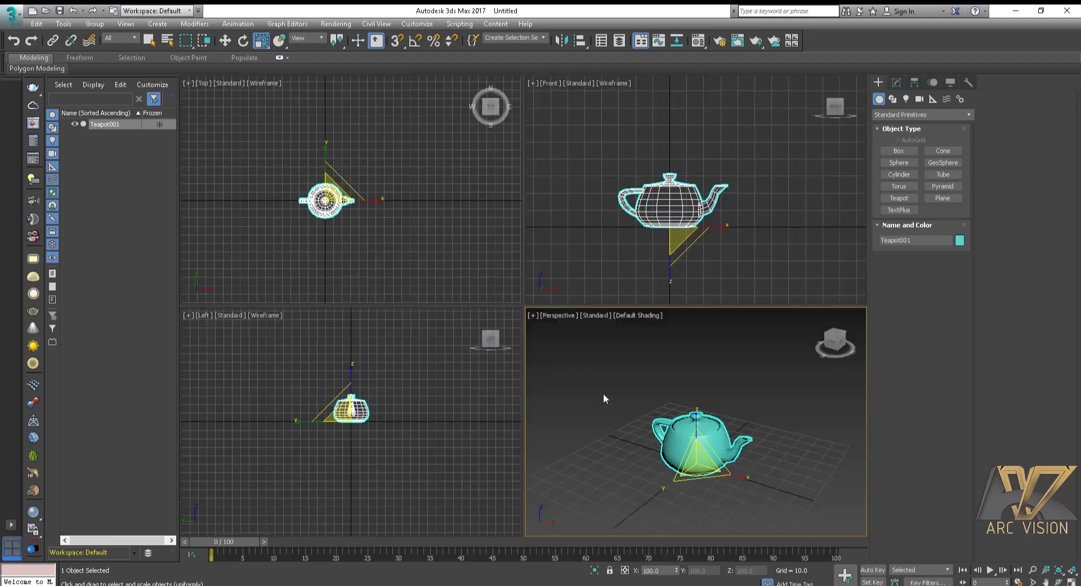
Try scaling the teapot in the Perspective viewport along single axes and in one axis plane, undoing each change.
middle_click_drag(604, 395, 592, 387)
mouse_move(731, 469)
left_mouse_down()
mouse_move(780, 487)
mouse_move(681, 435)
mouse_move(777, 473)
mouse_move(695, 451)
mouse_move(776, 485)
mouse_move(700, 442)
mouse_move(739, 471)
mouse_move(696, 439)
mouse_move(768, 492)
mouse_move(682, 433)
mouse_move(774, 484)
mouse_move(695, 451)
mouse_move(799, 487)
mouse_move(720, 464)
mouse_move(728, 473)
left_mouse_up()
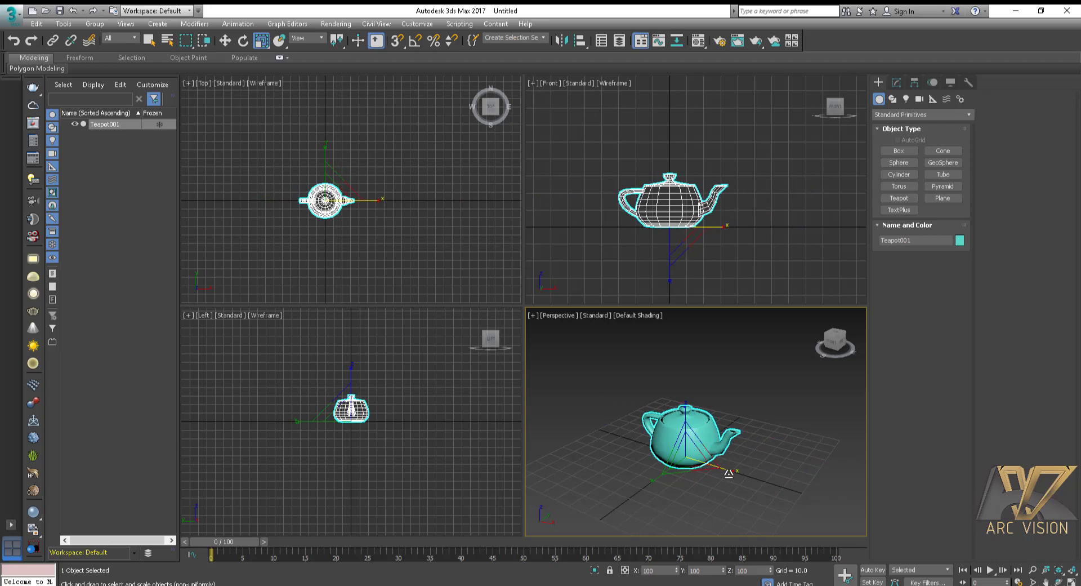
left_click_drag(662, 474, 627, 494)
key("ctrl+z")
left_click_drag(684, 411, 708, 389)
key("ctrl+z")
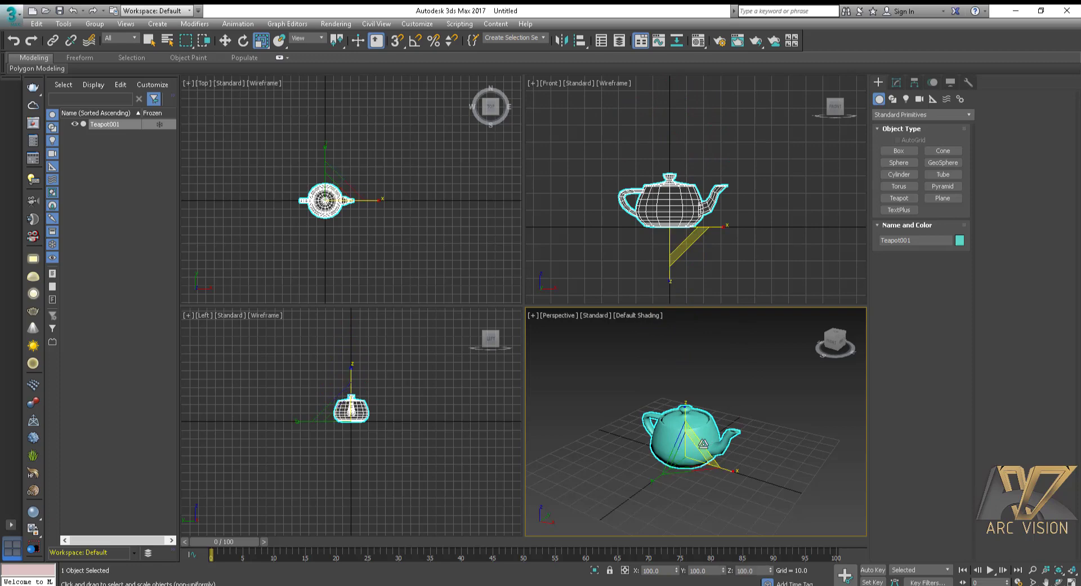
left_click_drag(704, 444, 736, 384)
key("ctrl+z")
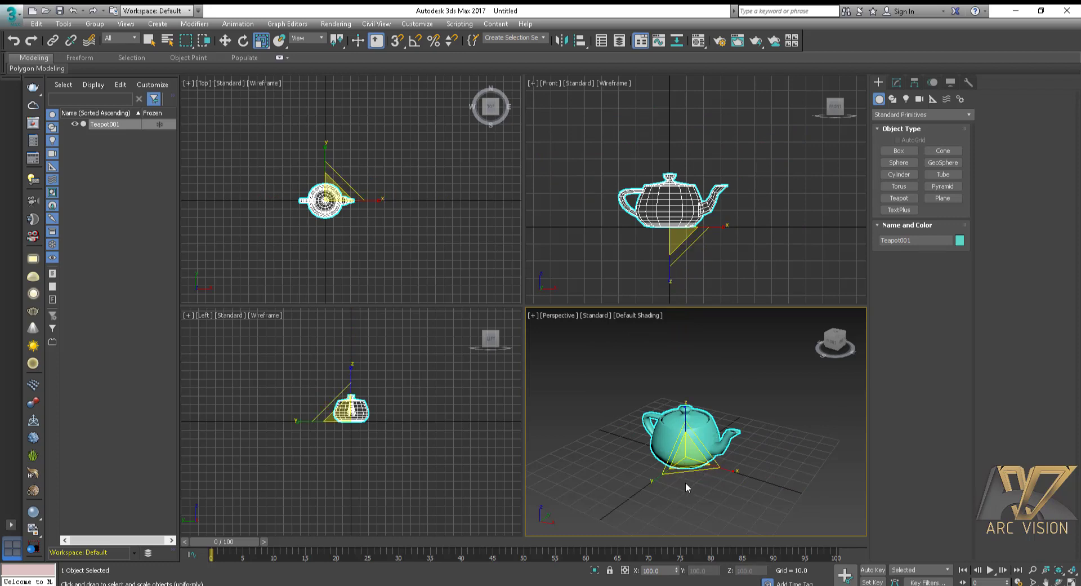
Enlarge the teapot uniformly on all axes, switch to the Move tool, and maximize the Perspective viewport.
mouse_move(687, 455)
left_mouse_down()
mouse_move(697, 394)
mouse_move(695, 471)
mouse_move(696, 446)
left_mouse_up()
left_click(225, 41)
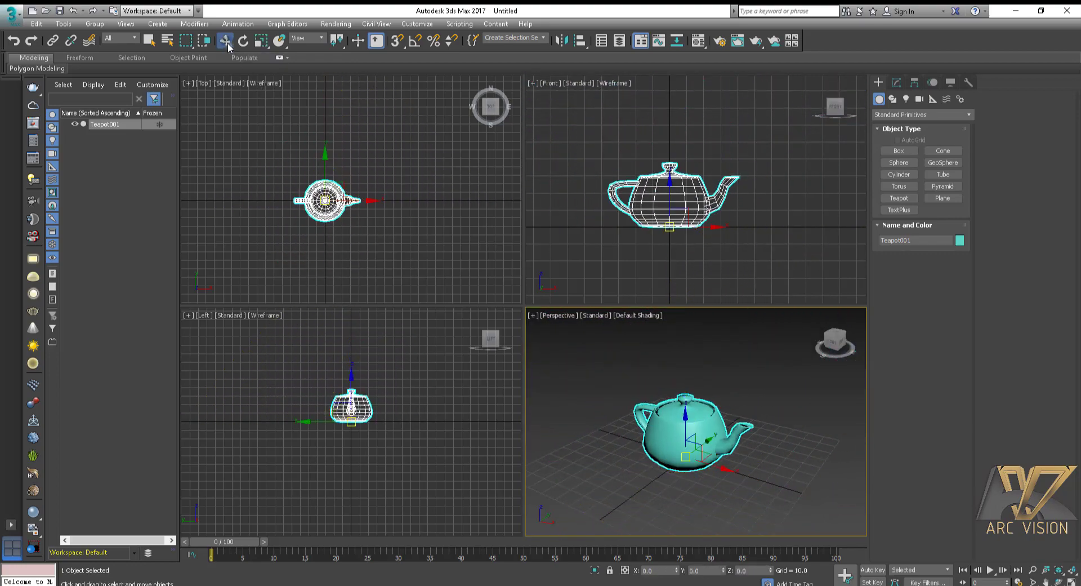
left_click(739, 399)
left_click(727, 426)
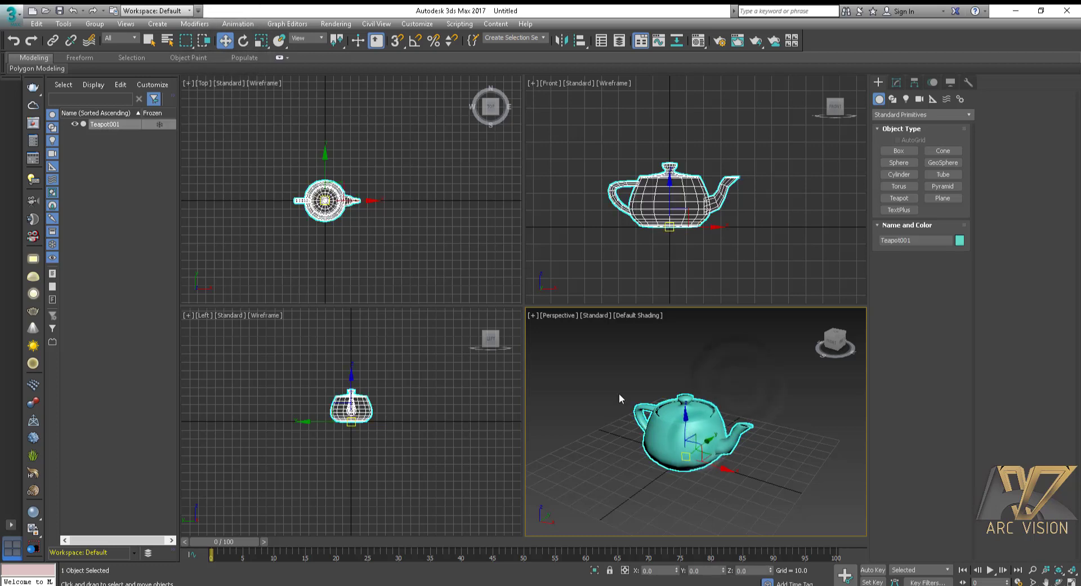
key("alt+w")
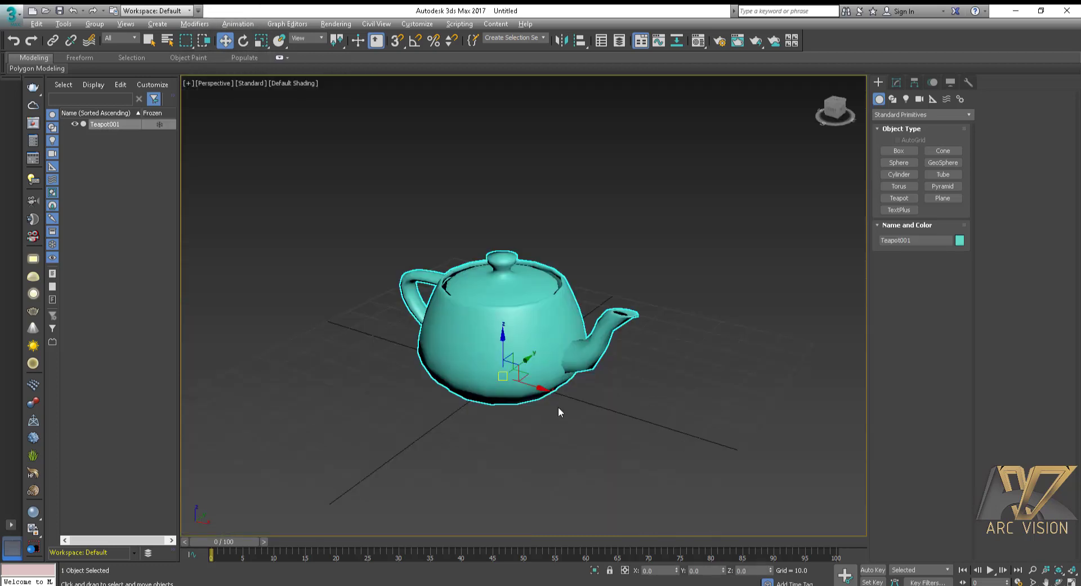
Return to the four-viewport layout, delete the teapot, and reframe the empty Perspective viewport.
left_click(579, 426)
key("alt+w")
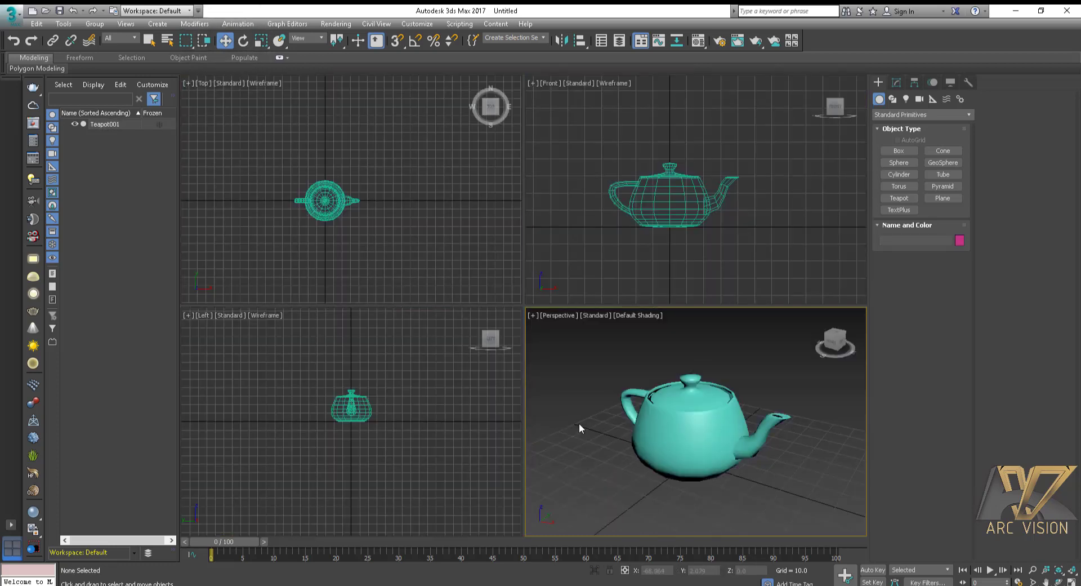
left_click(649, 444)
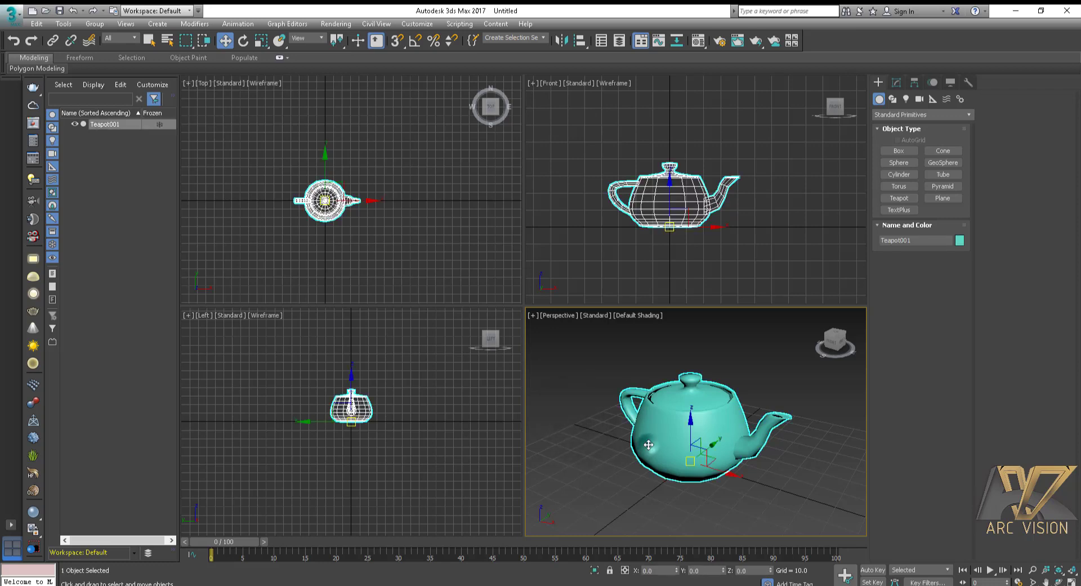
key("Delete")
left_click(705, 481)
key("z")
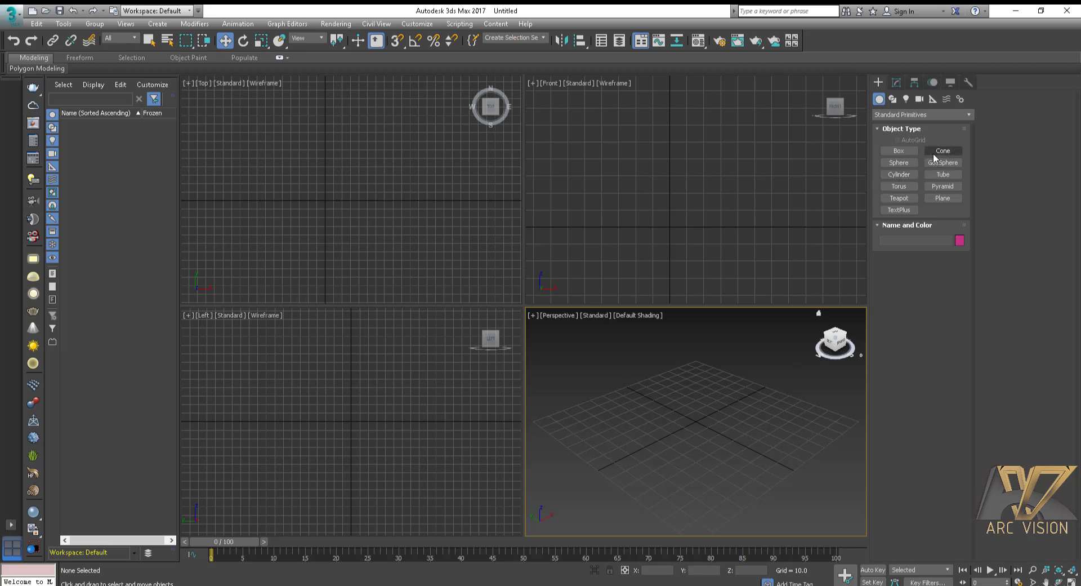
Create a cylinder at the origin from the Top viewport, with a radius of about 20 and a height of about 61.
left_click(899, 174)
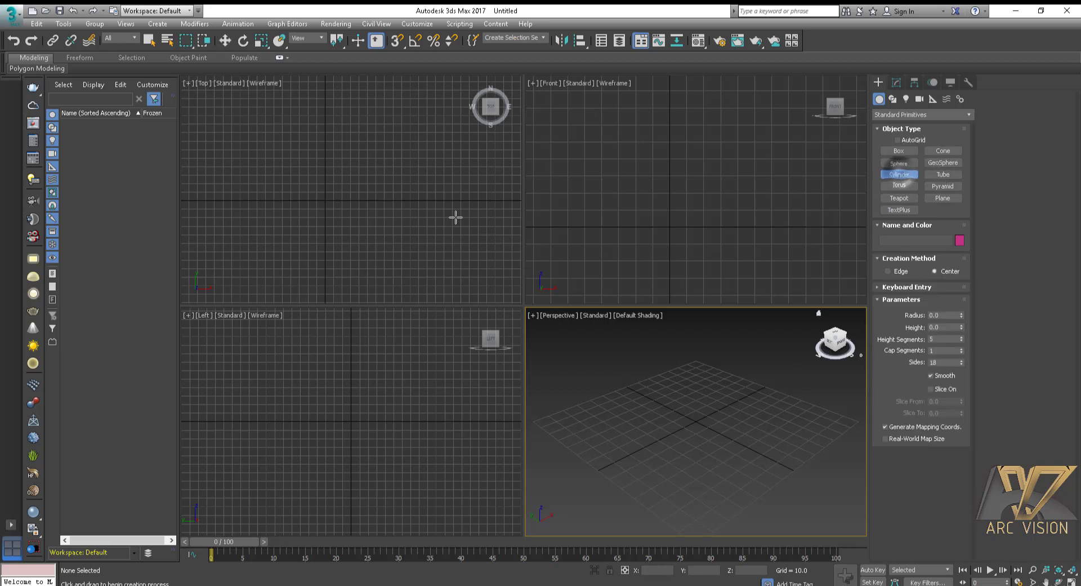
left_click_drag(326, 200, 341, 213)
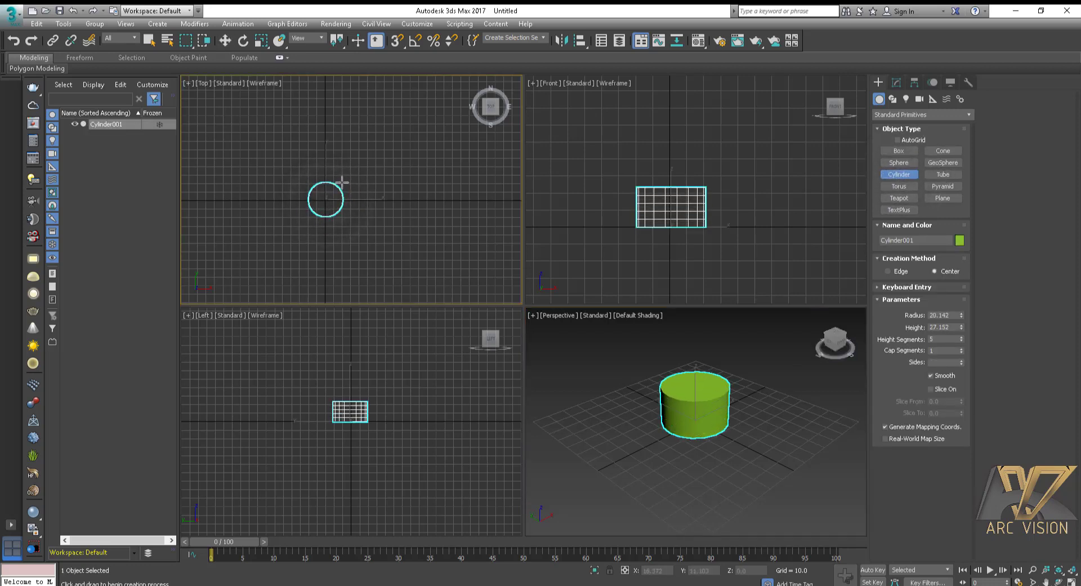
middle_click_drag(738, 374, 744, 398)
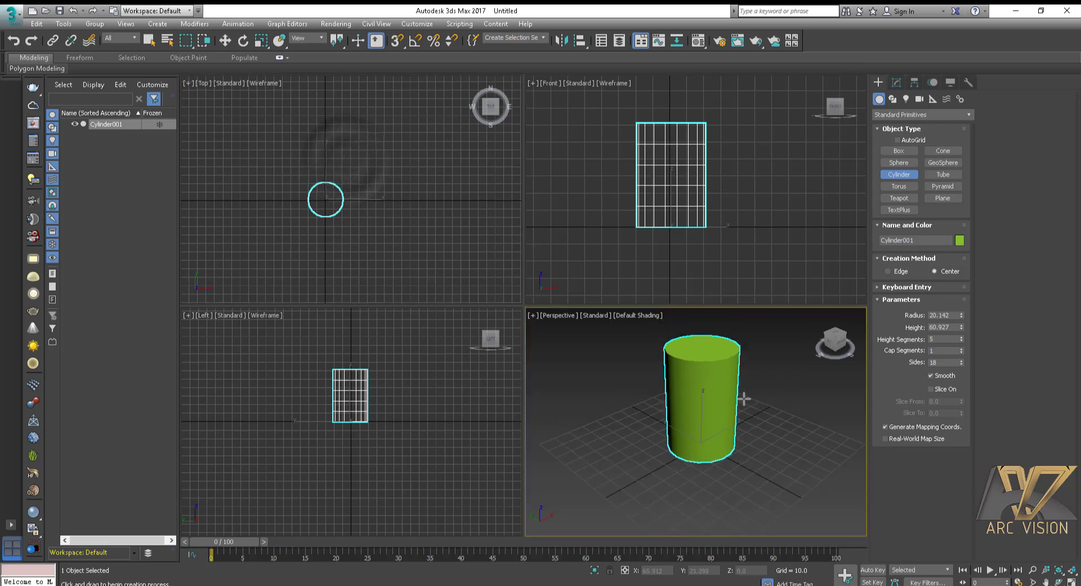
Rotate the cylinder freely around its Z axis in the Perspective viewport.
left_click(241, 43)
left_click_drag(692, 463, 664, 490)
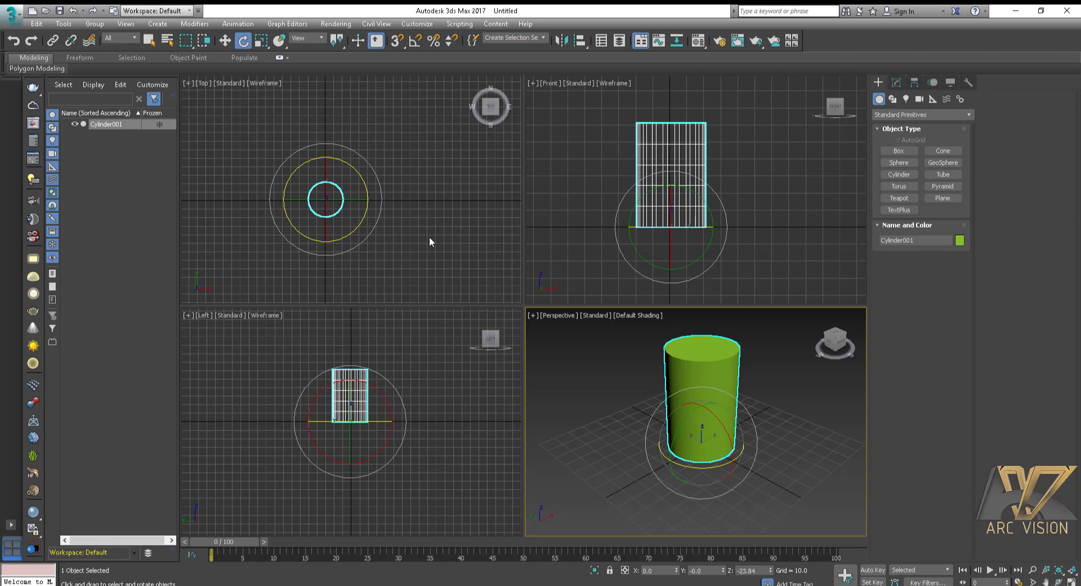
left_click_drag(686, 473, 704, 479)
Switch to the Move tool and delete the cylinder from the scene.
left_click(226, 41)
left_click(653, 359)
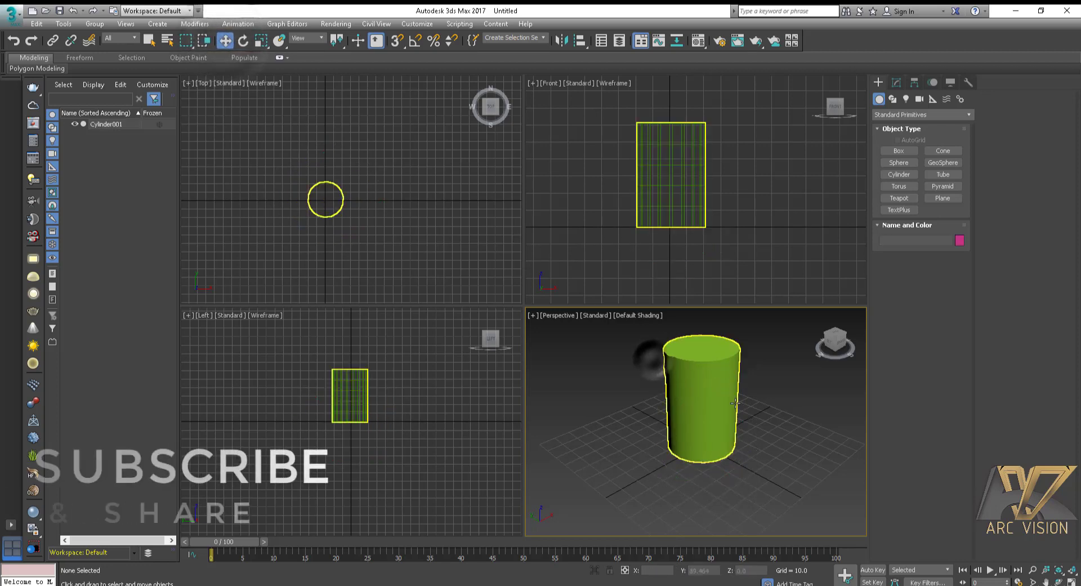
left_click(724, 402)
key("Delete")
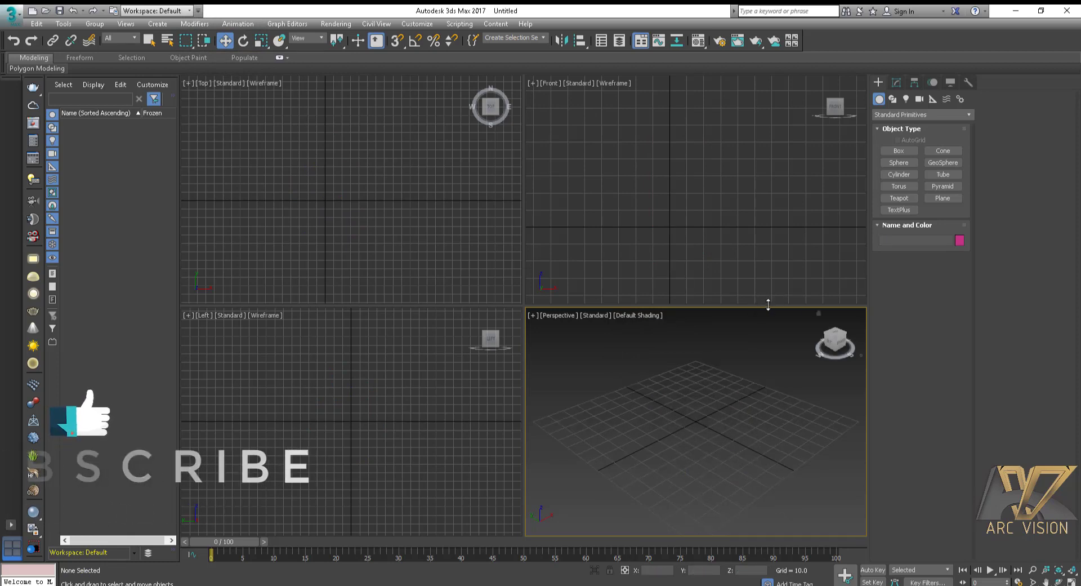
Close 3ds Max without saving the scene changes.
left_click(1057, 13)
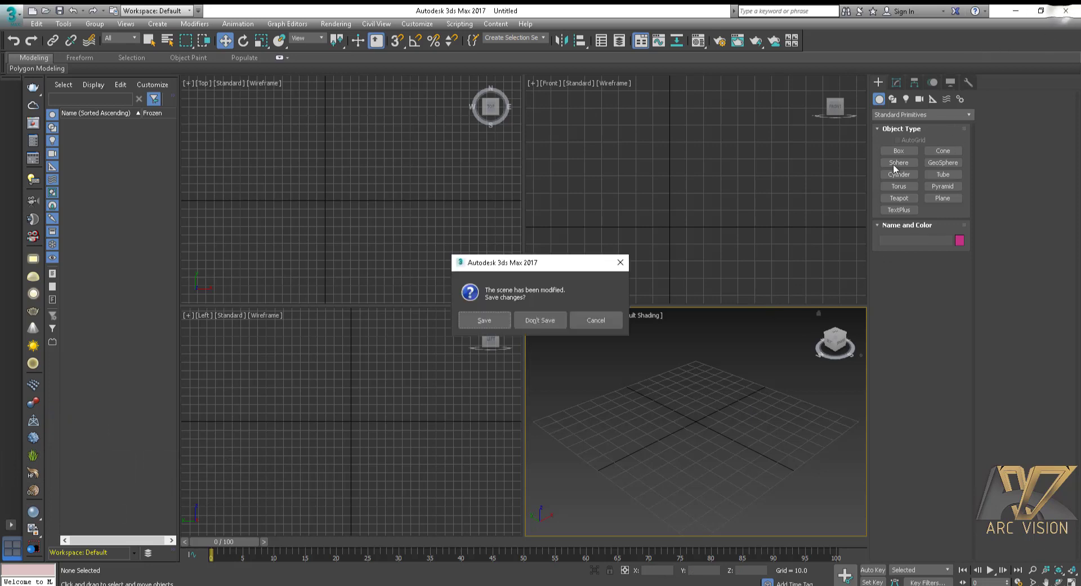
left_click(536, 319)
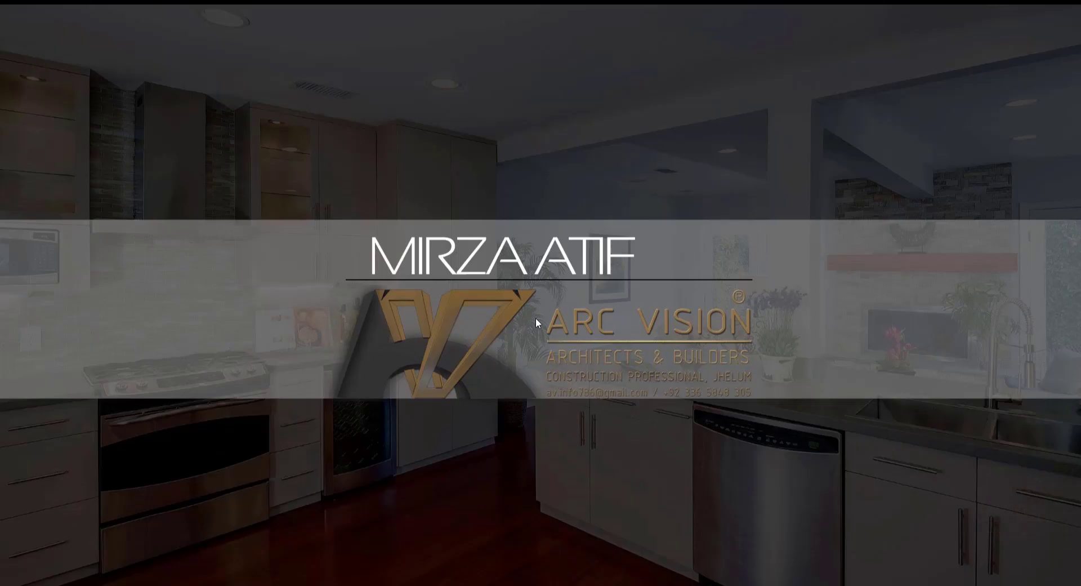